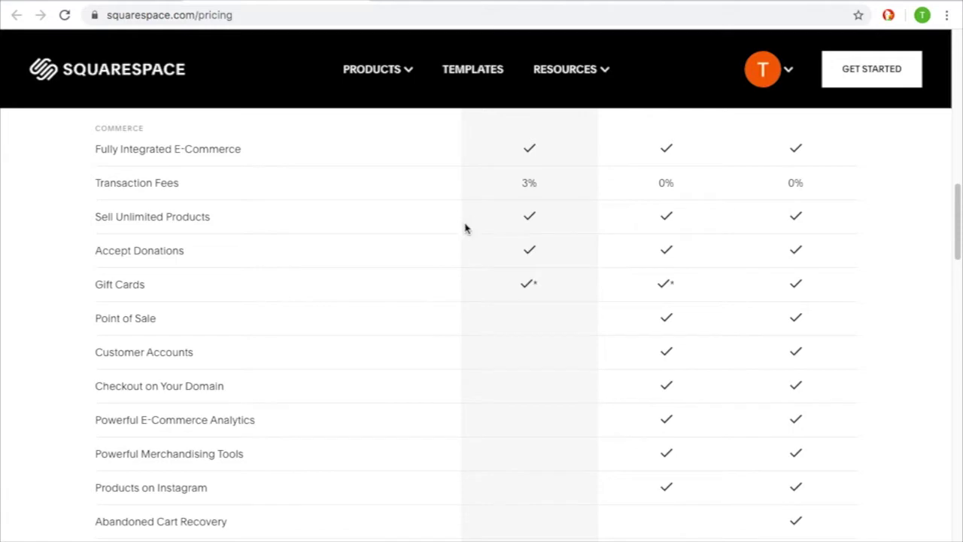
# - Browse the website templates, viewing the Professional Services category before returning to Popular Designs
pyautogui.scroll(-1, 465, 228)
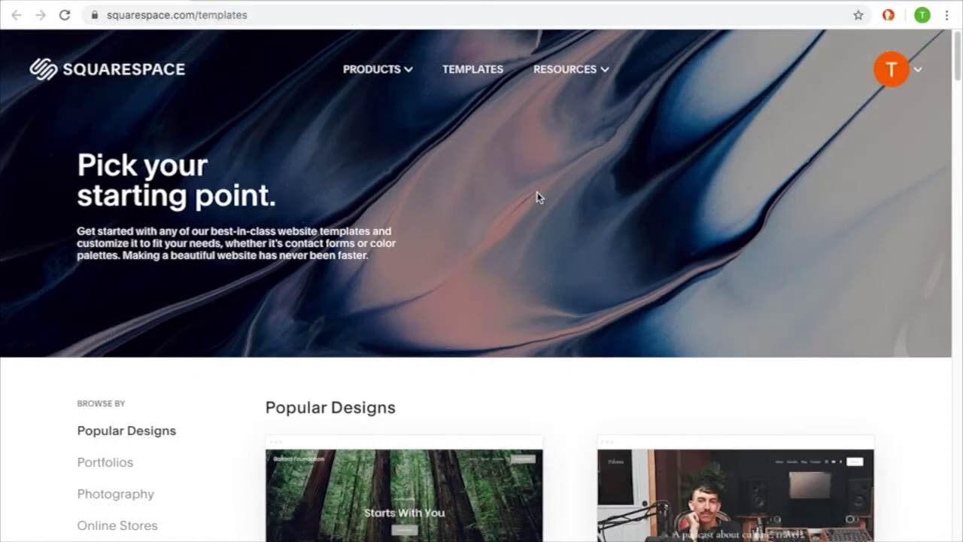
pyautogui.scroll(-1, 559, 232)
pyautogui.scroll(-3, 559, 232)
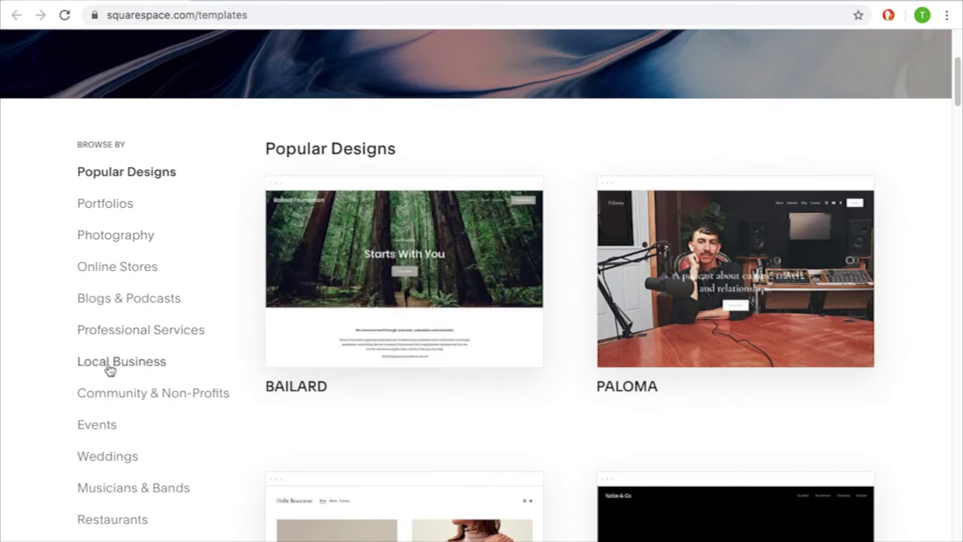
pyautogui.click(113, 331)
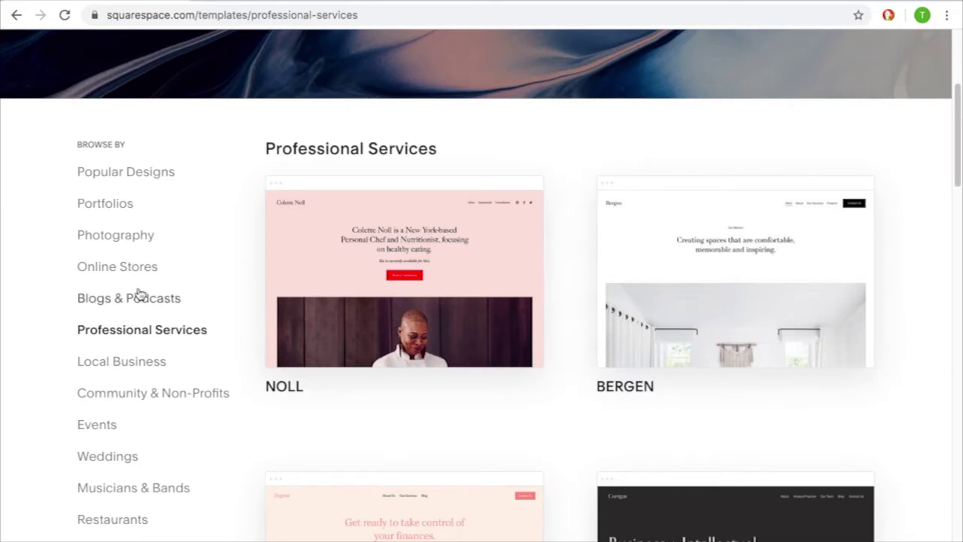
pyautogui.click(114, 175)
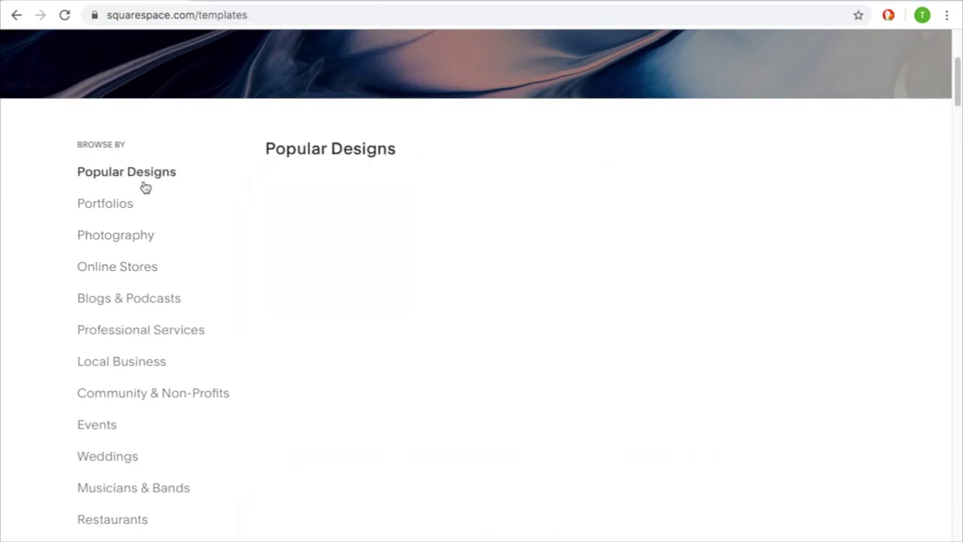
# - Preview the Bailard template at phone size, look through its mobile layout, and return to the template list
pyautogui.moveTo(399, 318)
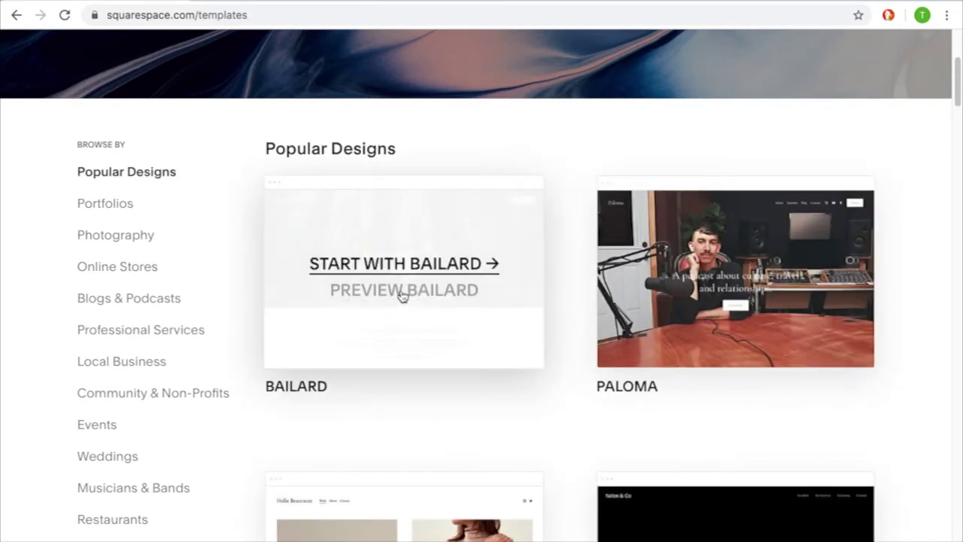
pyautogui.click(403, 290)
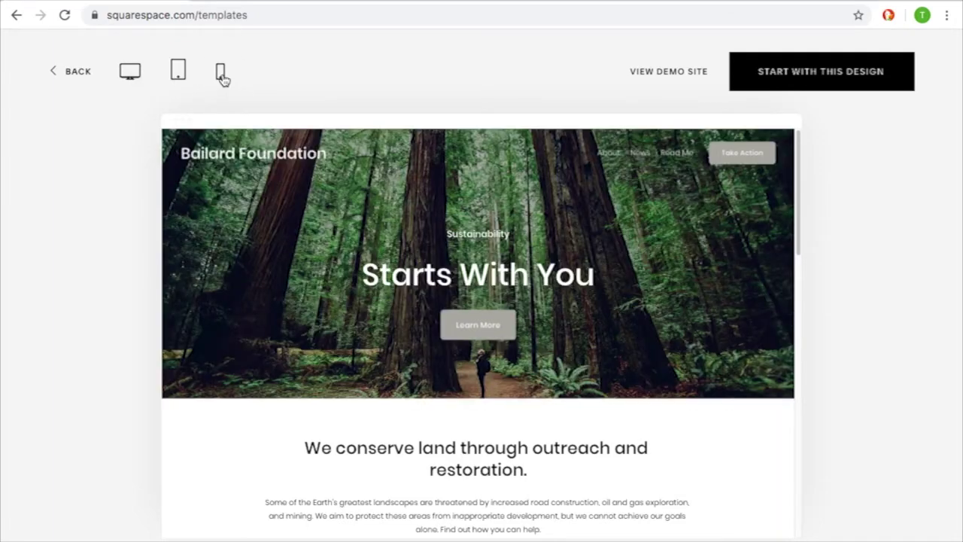
pyautogui.click(222, 75)
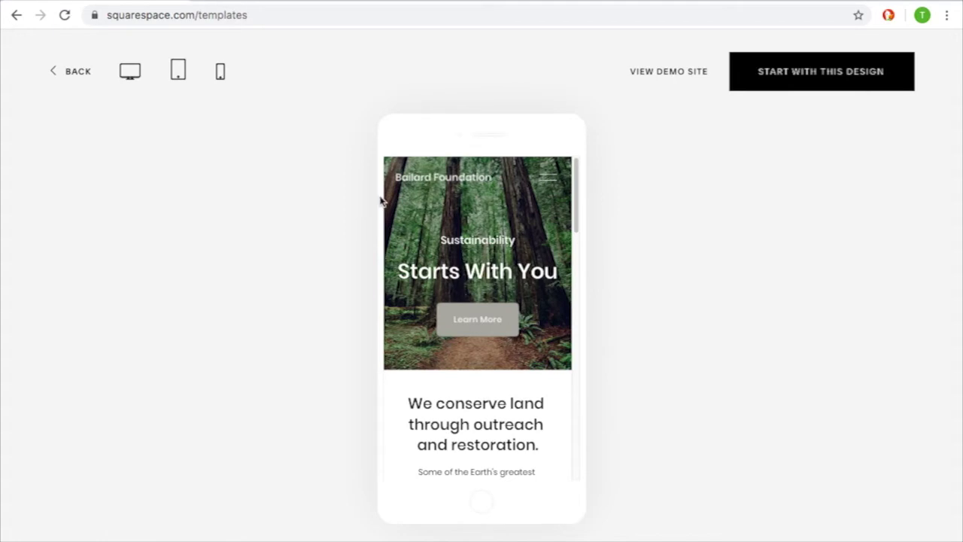
pyautogui.scroll(-2, 477, 266)
pyautogui.scroll(-8, 477, 267)
pyautogui.scroll(-5, 477, 268)
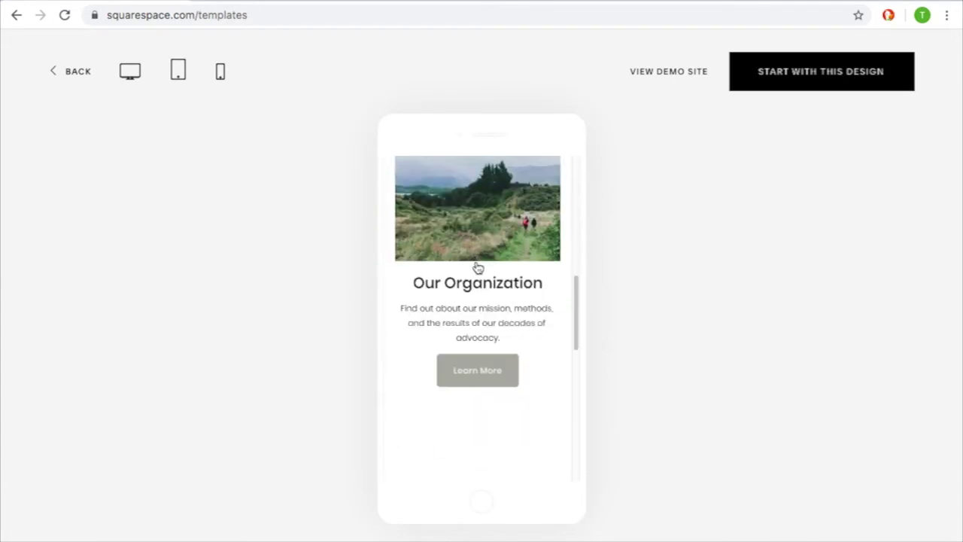
pyautogui.click(75, 75)
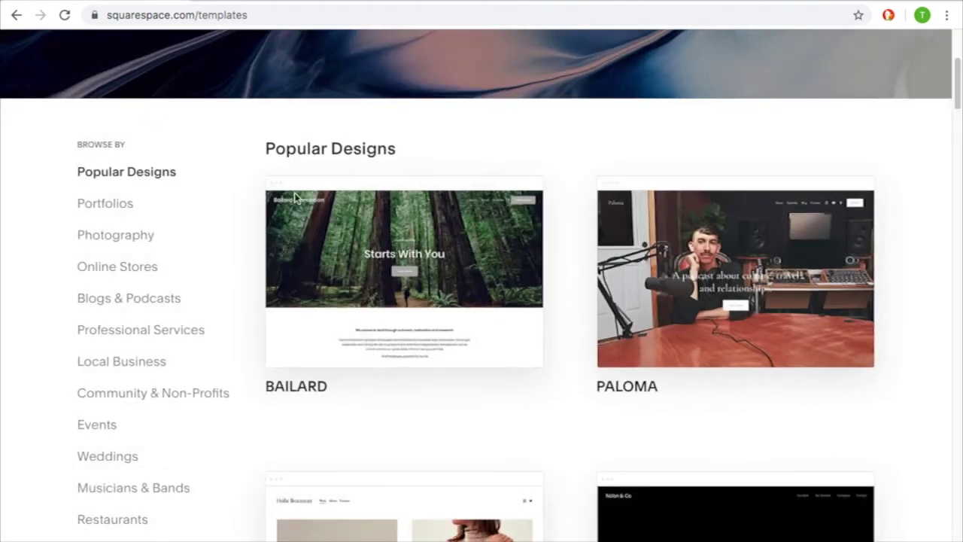
# - Reopen the Bailard template preview at desktop size and start a site with this design
pyautogui.moveTo(305, 198)
pyautogui.click(354, 290)
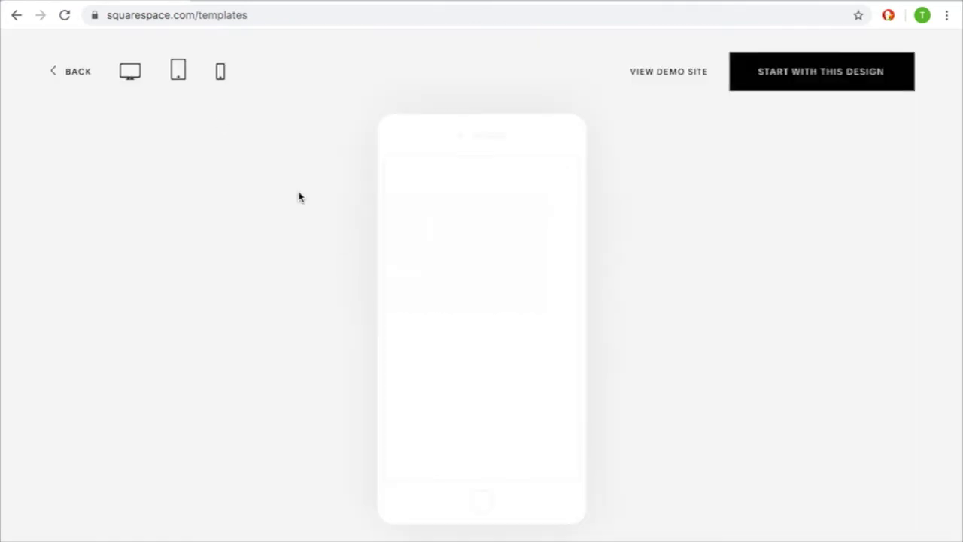
pyautogui.click(135, 74)
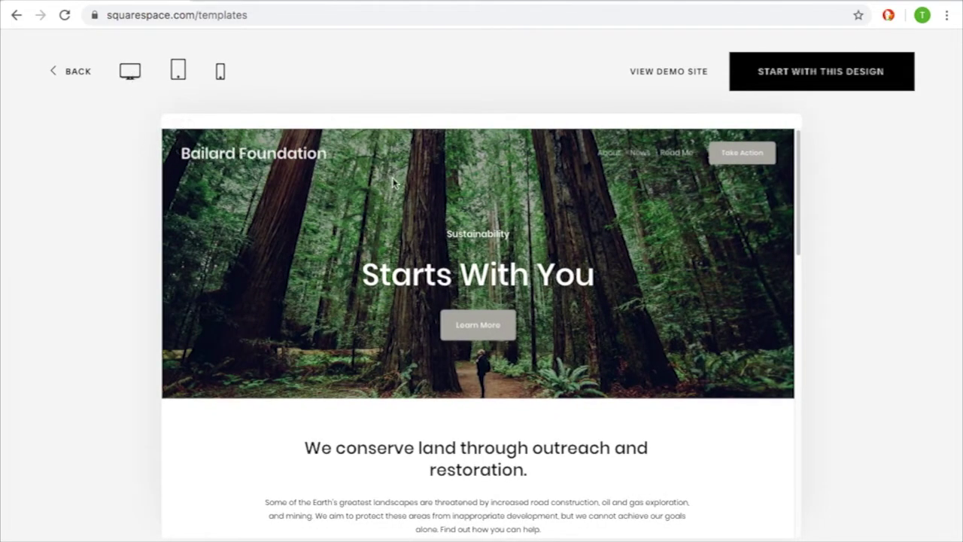
pyautogui.moveTo(603, 155)
pyautogui.click(791, 79)
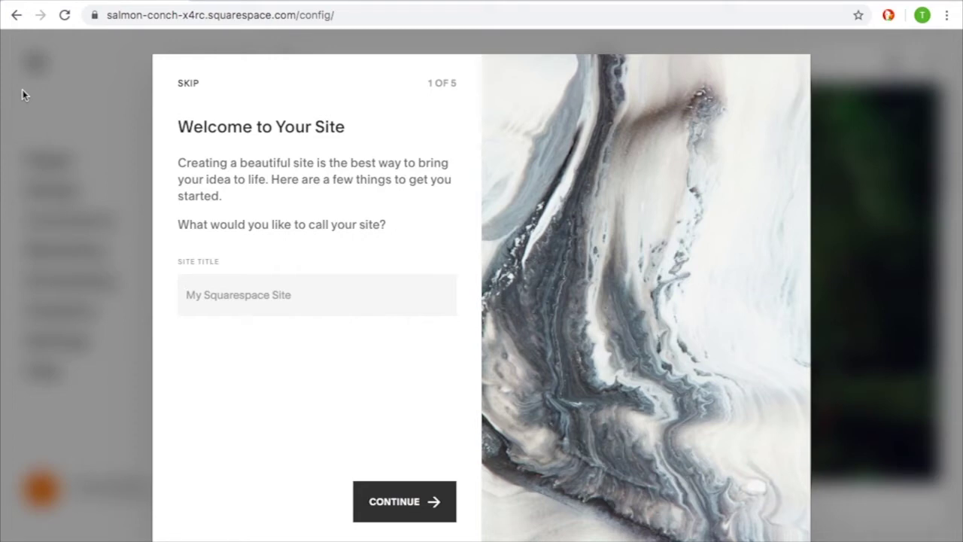
# - Name the new site "MTN level tours" and continue the setup
pyautogui.write('MTN level')
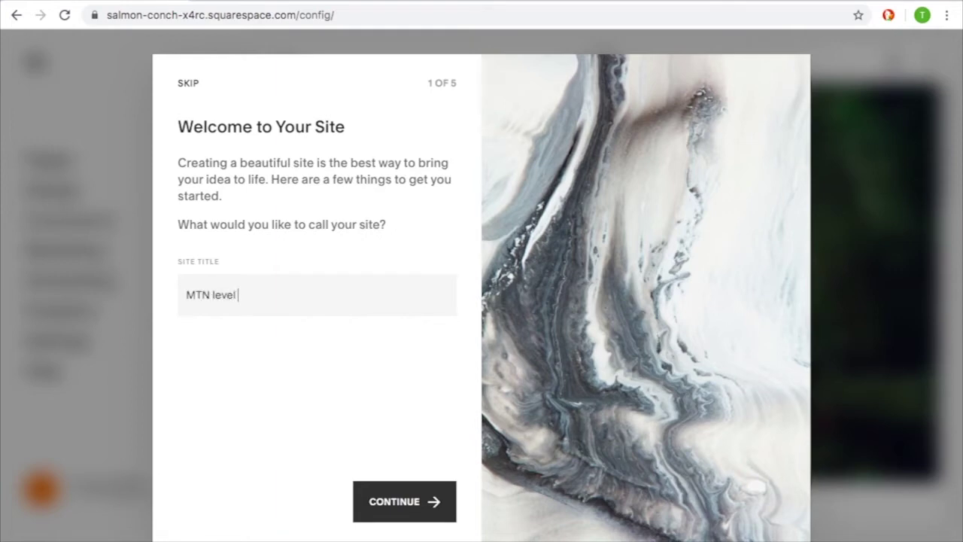
pyautogui.write(' tours')
pyautogui.click(405, 506)
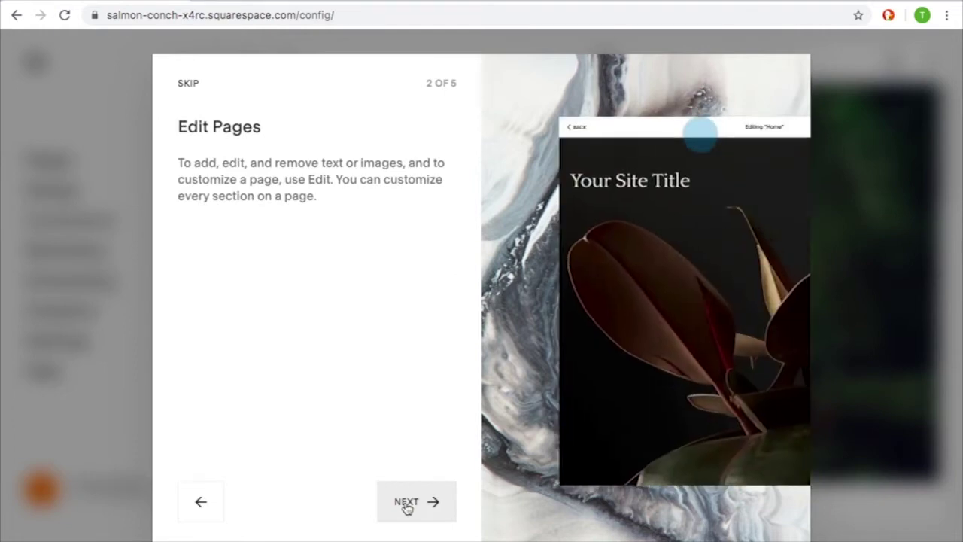
# - Finish the introduction by choosing Explore on your own, and preview the new site at full size before returning to the editor
pyautogui.click(407, 506)
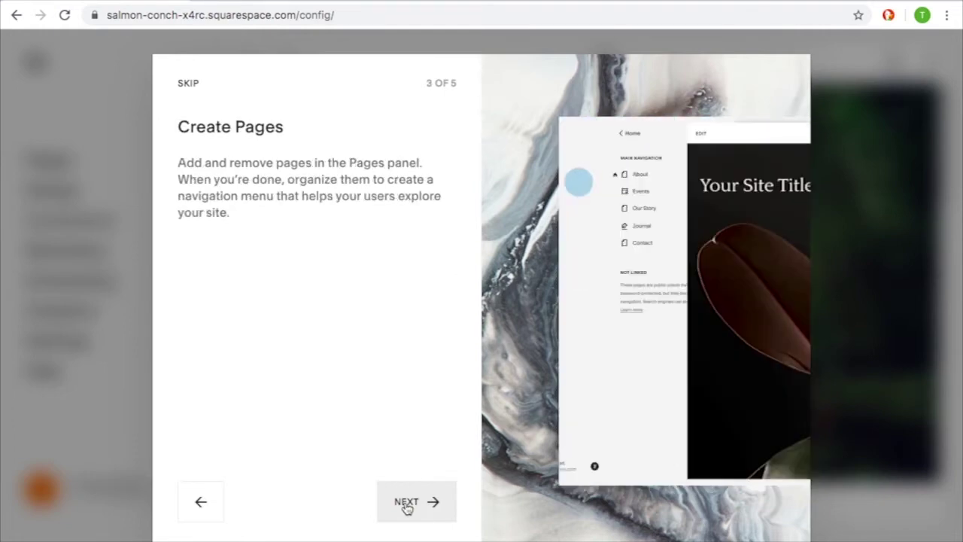
pyautogui.click(407, 506)
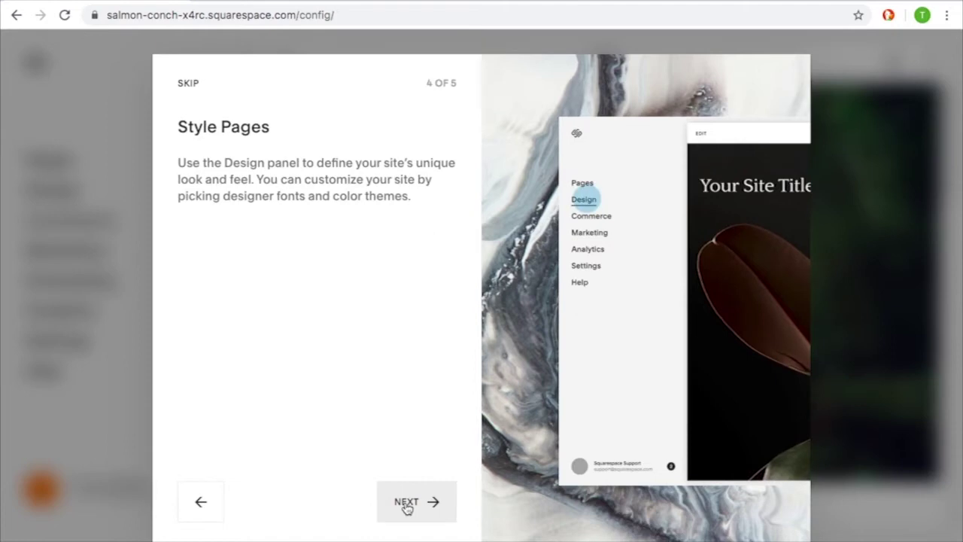
pyautogui.click(406, 506)
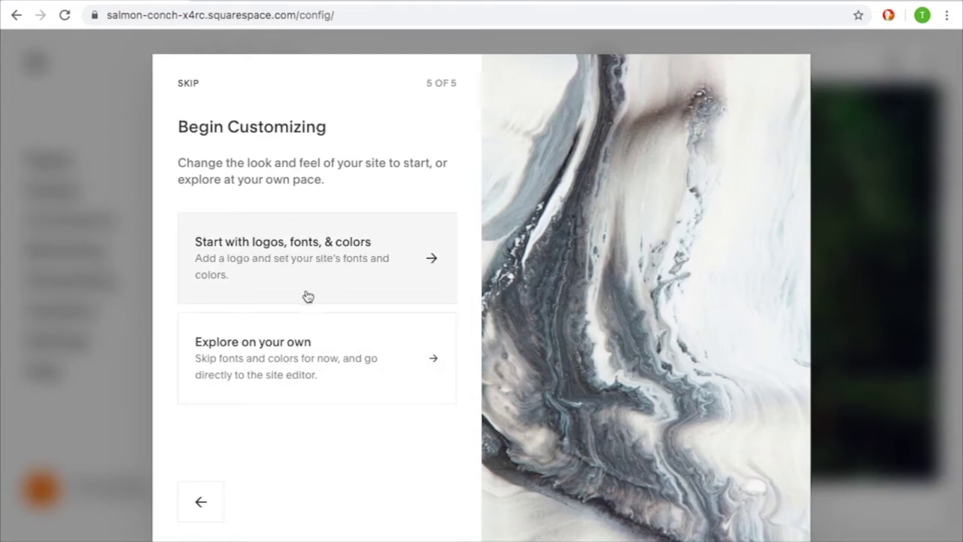
pyautogui.click(304, 363)
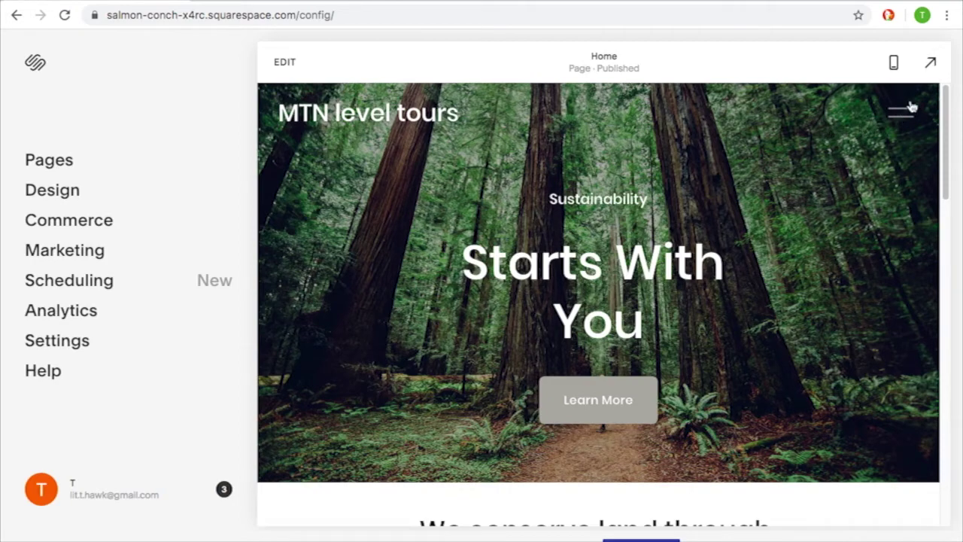
pyautogui.click(931, 65)
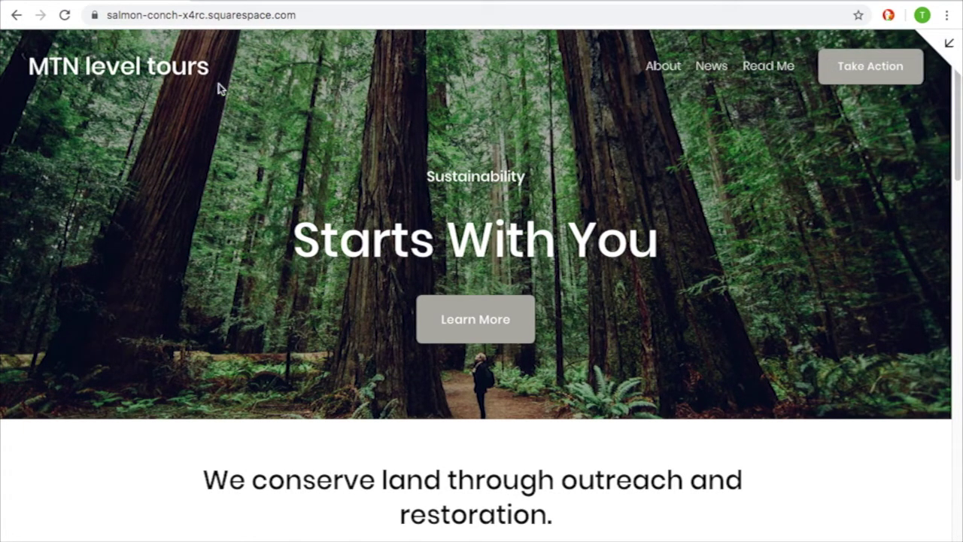
pyautogui.click(949, 44)
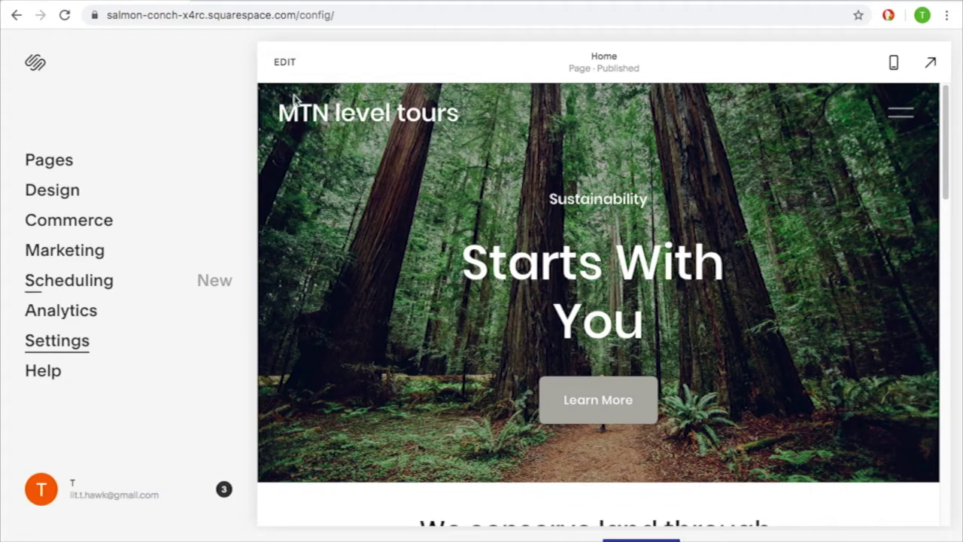
# - Reorder the pages in the About folder, moving Partners above What We Do and Contact above Projects
pyautogui.click(136, 160)
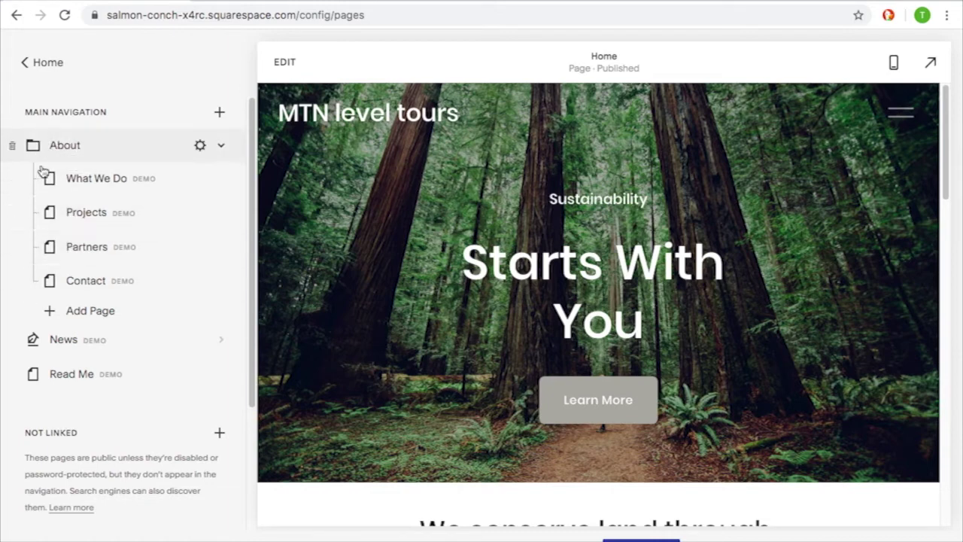
pyautogui.moveTo(83, 252); pyautogui.dragTo(88, 200)
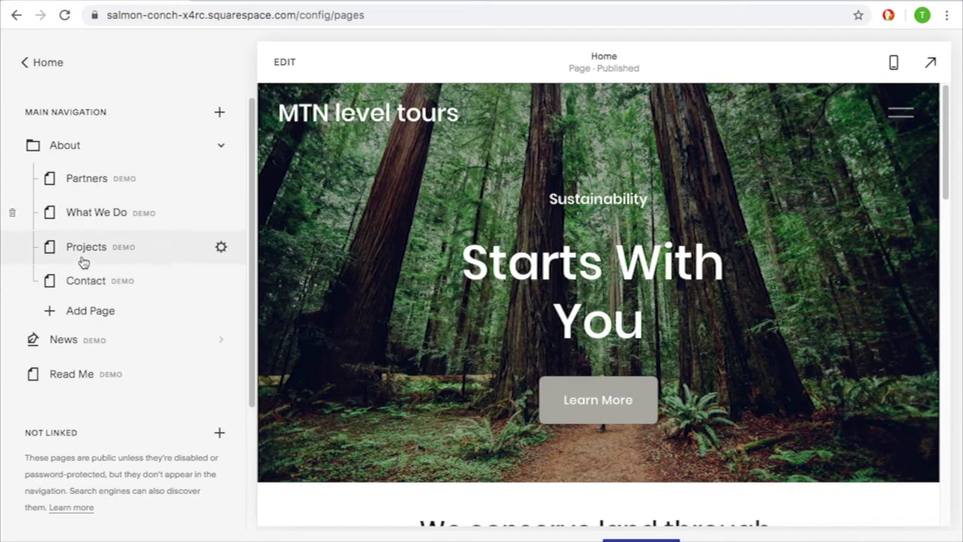
pyautogui.moveTo(85, 282); pyautogui.dragTo(80, 246)
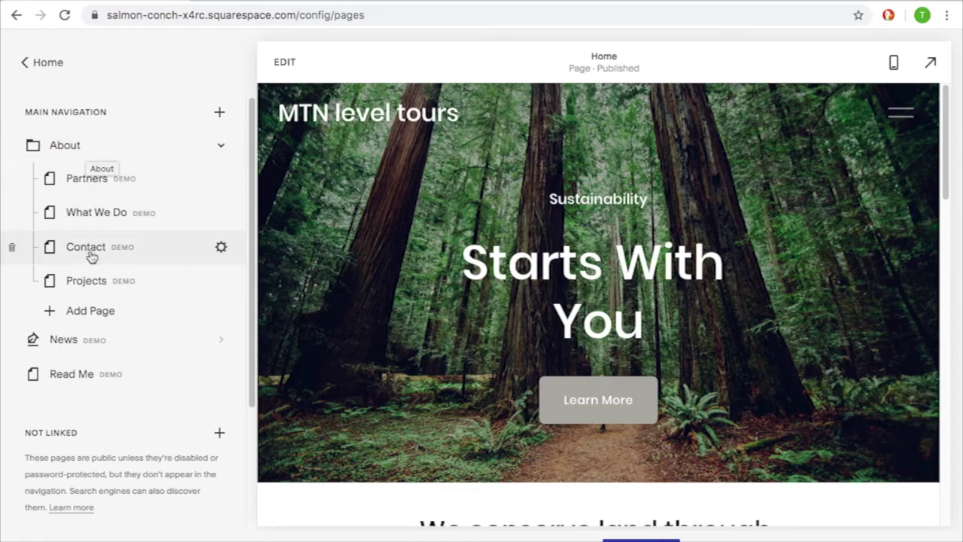
# - Check the main navigation links in the full-size site preview and return to the page list
pyautogui.scroll(-1, 105, 278)
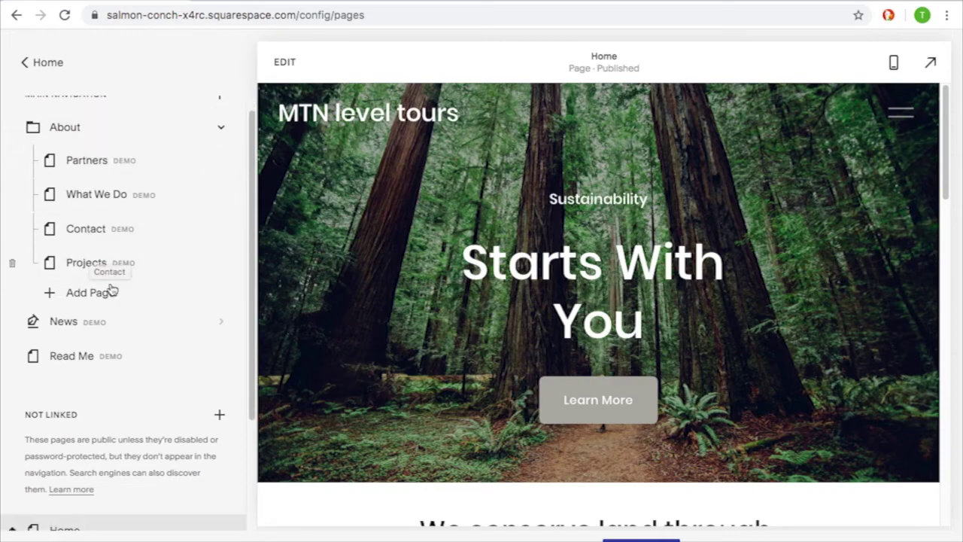
pyautogui.click(932, 64)
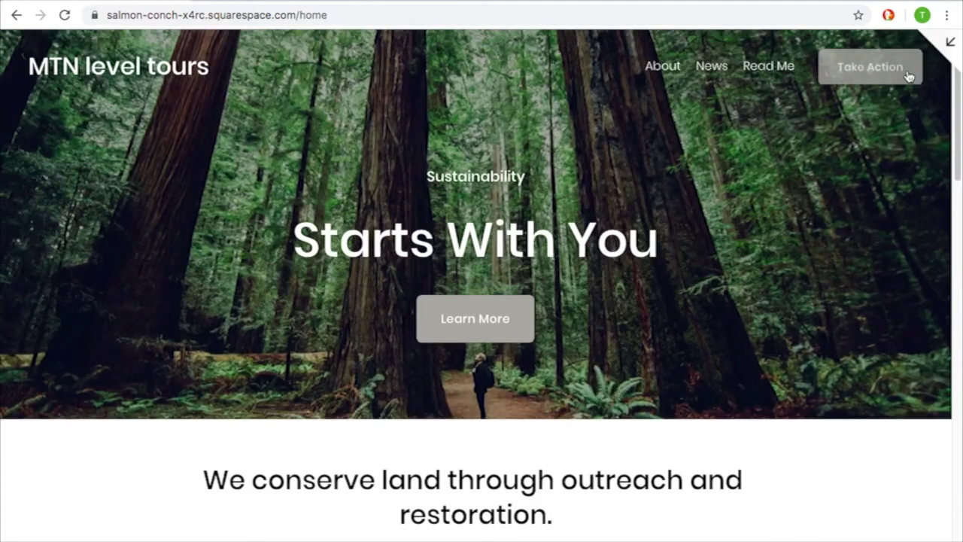
pyautogui.moveTo(648, 72)
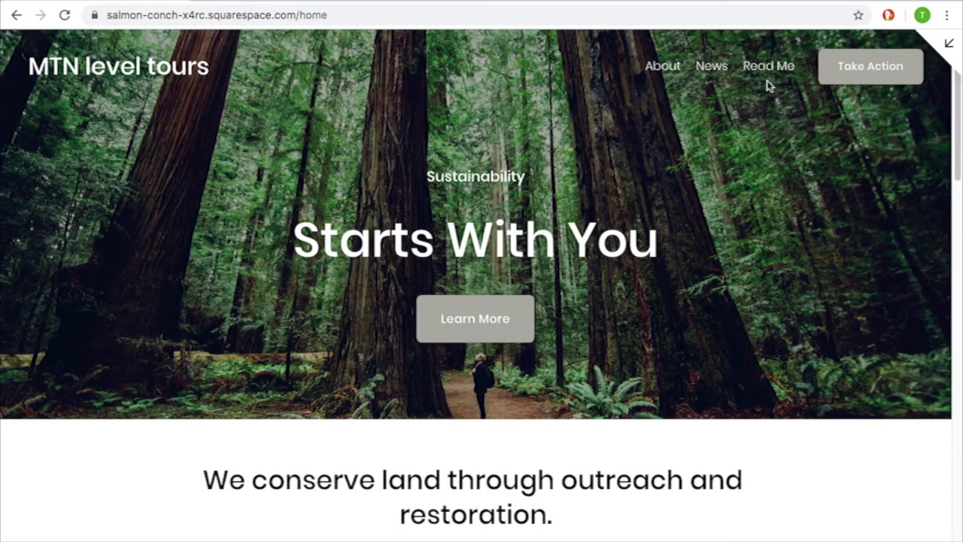
pyautogui.click(948, 48)
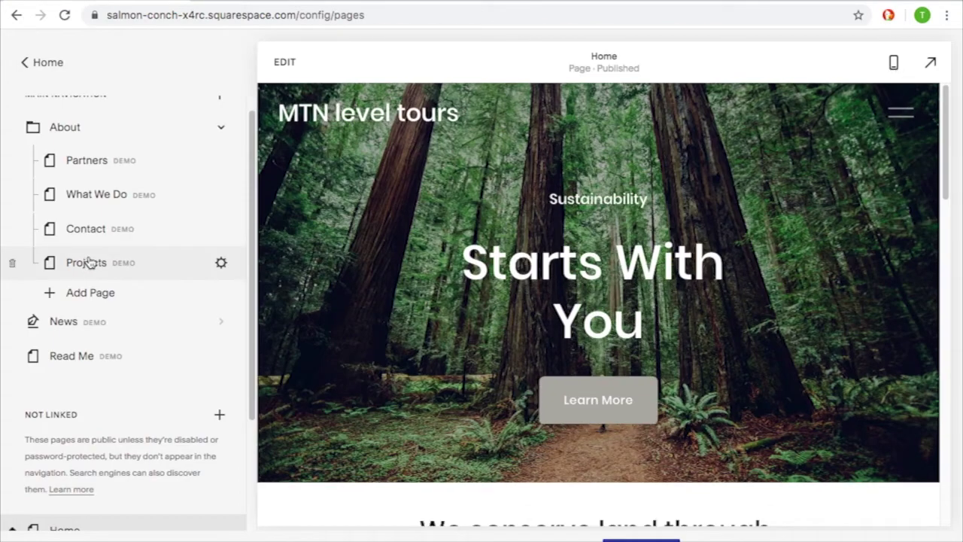
# - Examine the Not Linked pages and compare them with the full-size site's navigation
pyautogui.scroll(-2, 93, 261)
pyautogui.moveTo(82, 399)
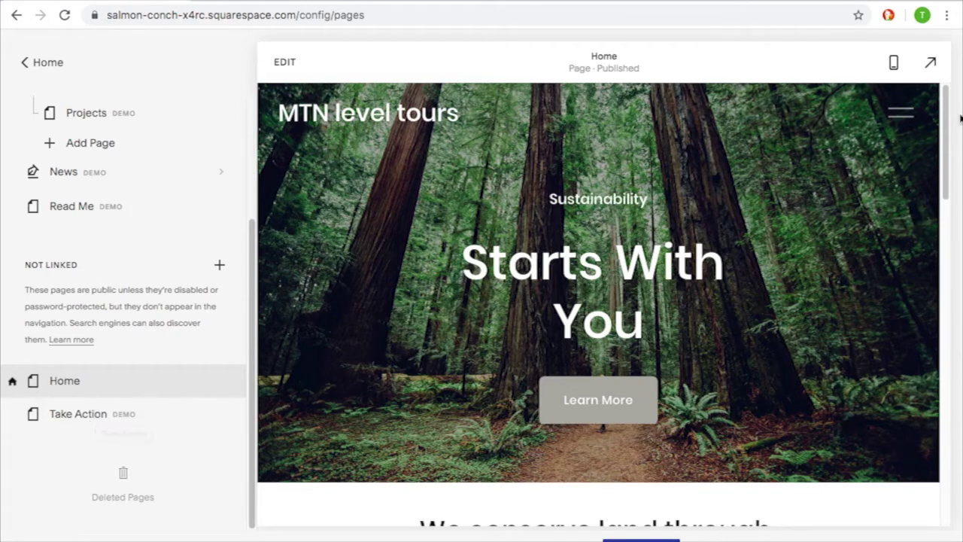
pyautogui.click(934, 69)
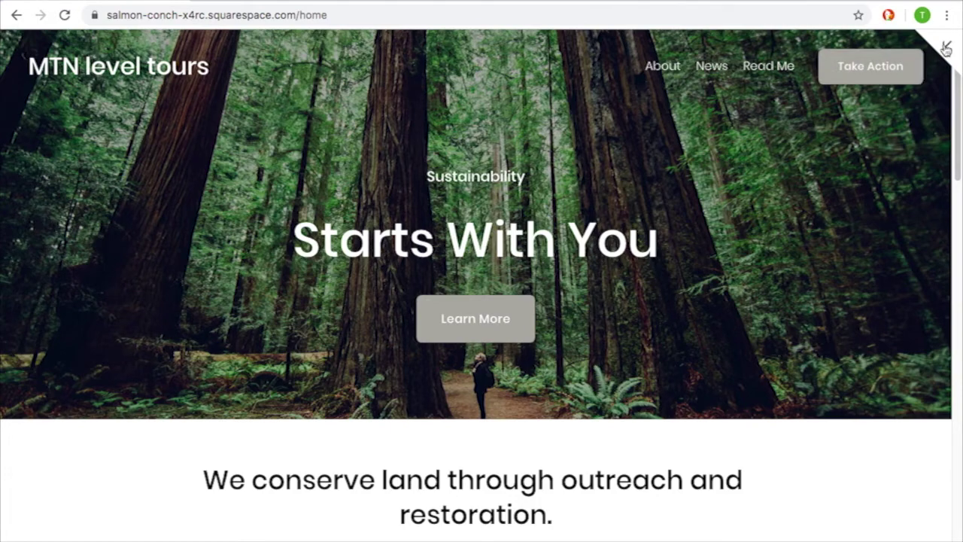
pyautogui.click(946, 48)
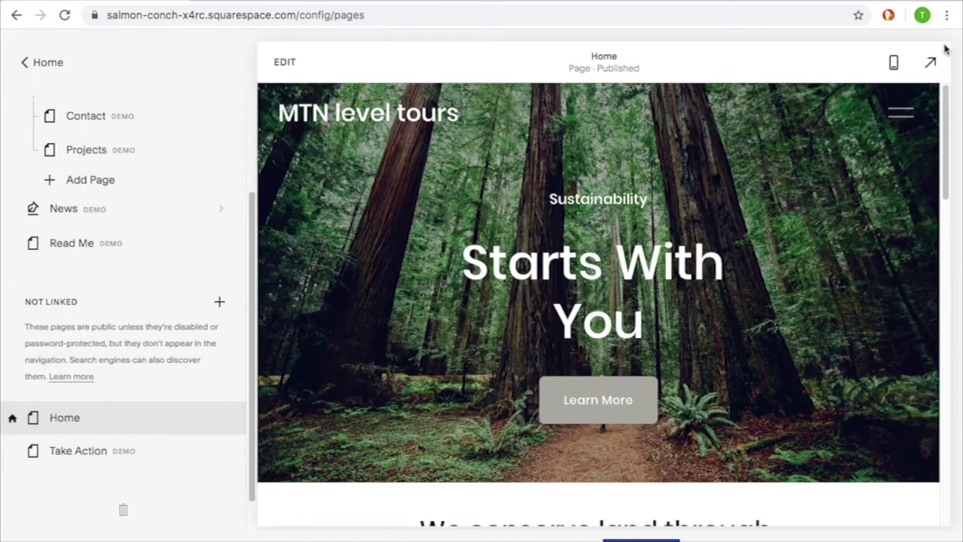
# - Remove the Projects demo page from the About folder and open the list of deleted pages
pyautogui.scroll(1, 163, 343)
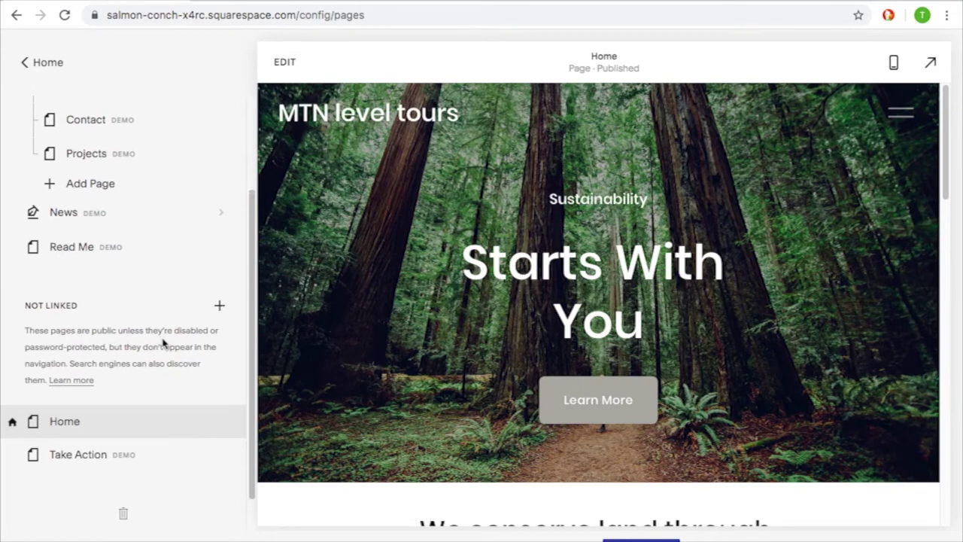
pyautogui.scroll(1, 161, 340)
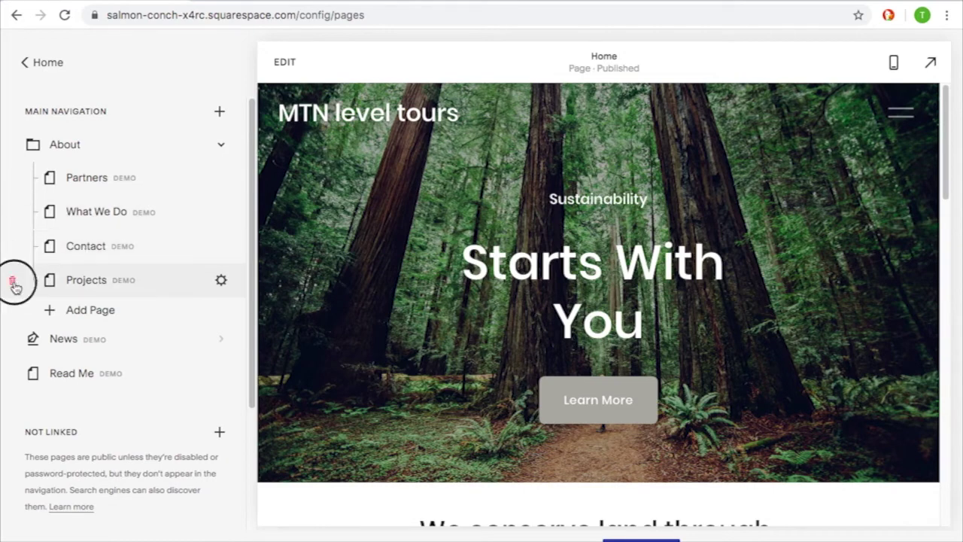
pyautogui.click(14, 285)
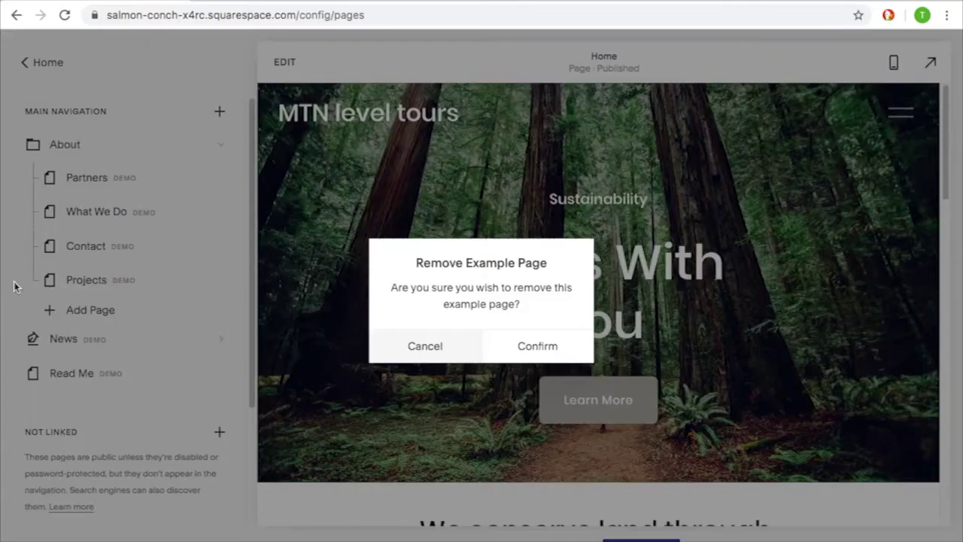
pyautogui.click(526, 356)
pyautogui.scroll(-2, 207, 335)
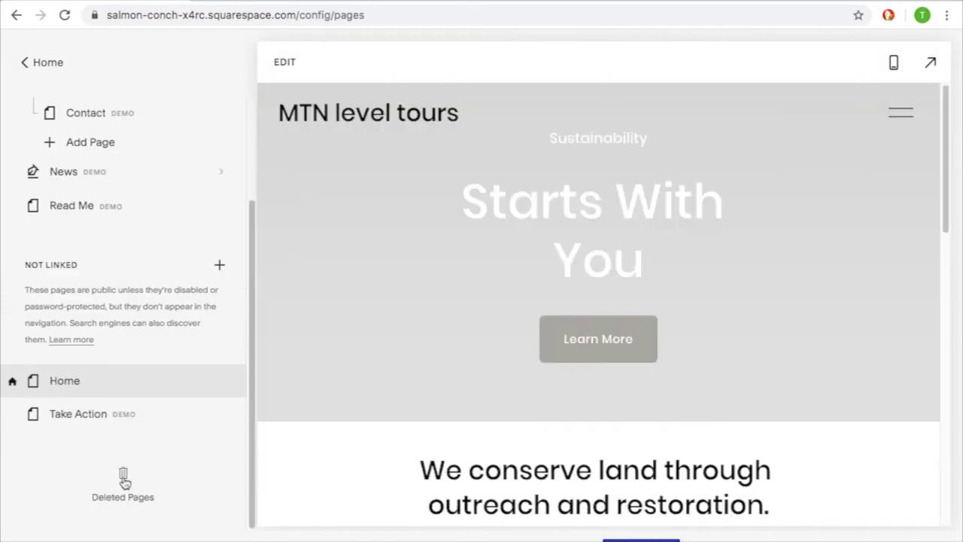
pyautogui.click(124, 482)
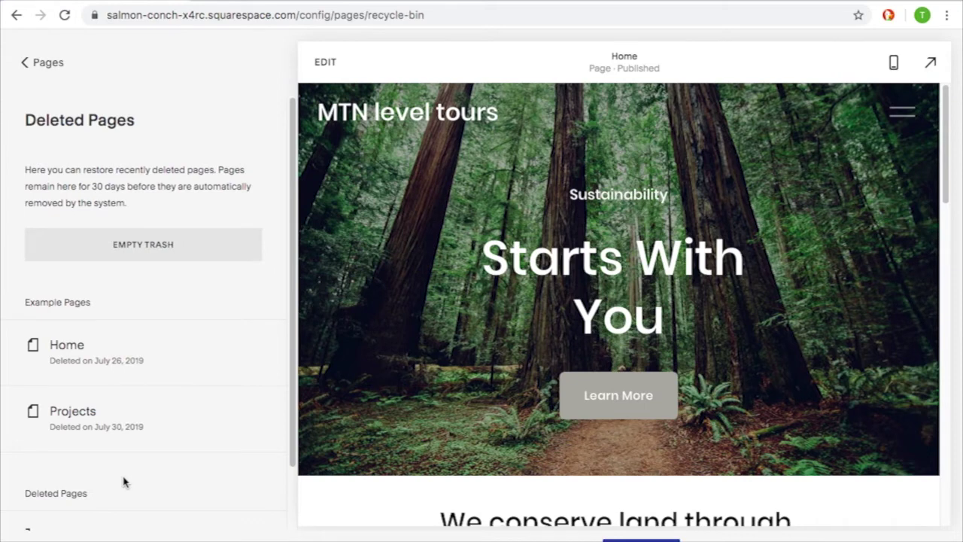
# - Return to the page list and move the Home page from Not Linked to the start of the Main Navigation
pyautogui.moveTo(198, 439)
pyautogui.click(61, 70)
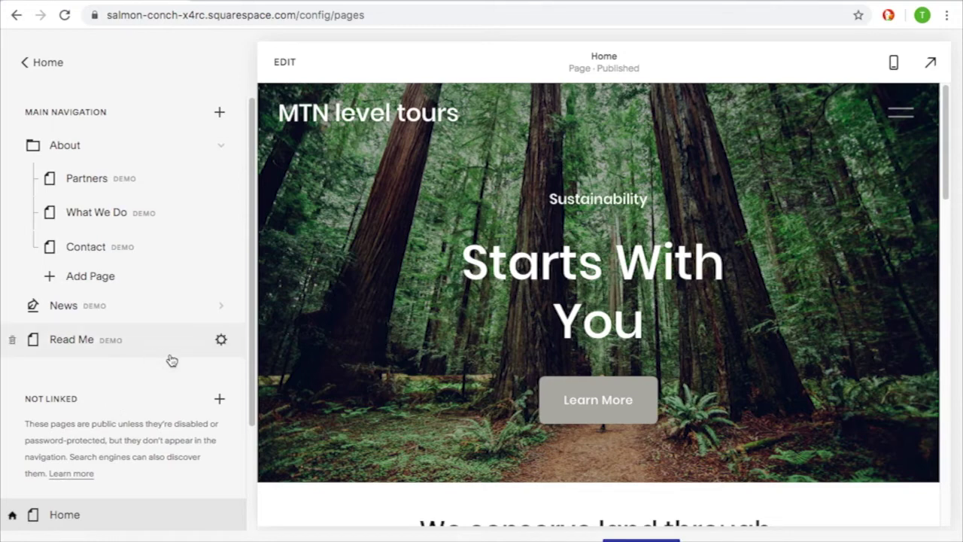
pyautogui.scroll(-2, 196, 379)
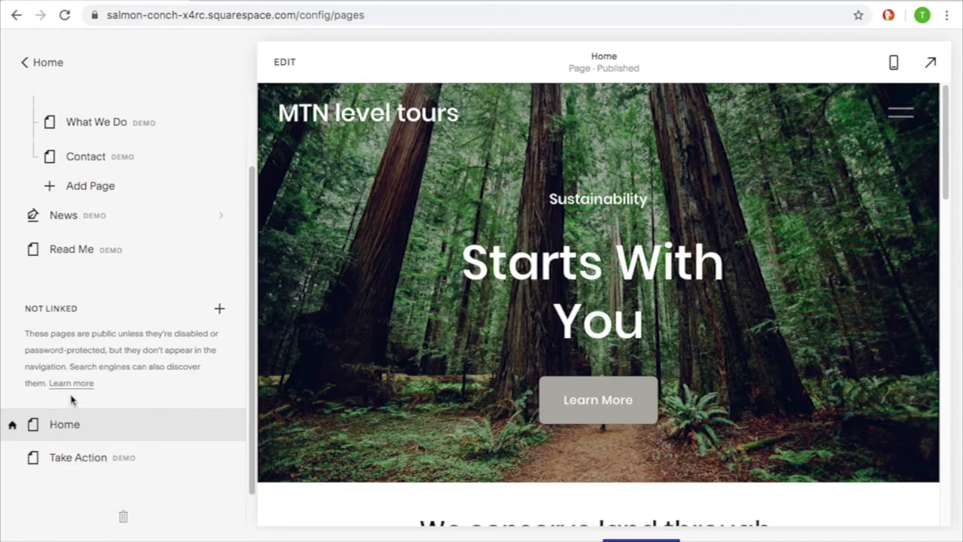
pyautogui.moveTo(67, 429)
pyautogui.click(72, 429)
pyautogui.moveTo(71, 429); pyautogui.dragTo(143, 113)
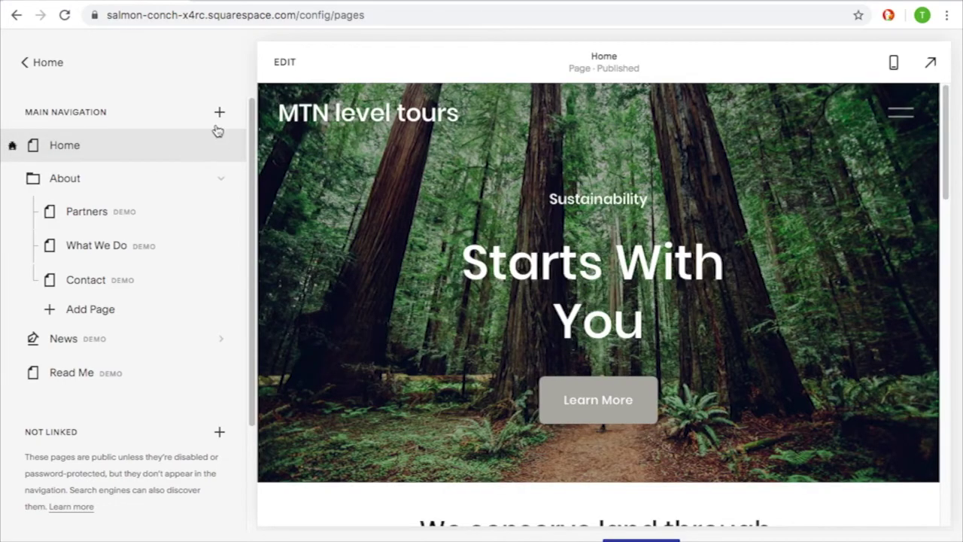
# - Add a store page with the Store 2 layout to the Main Navigation and name it Store
pyautogui.click(221, 114)
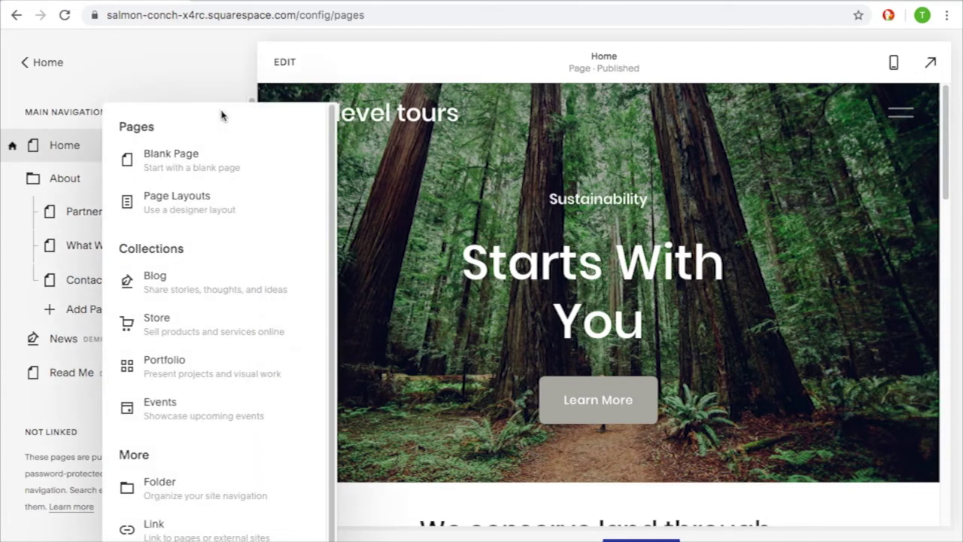
pyautogui.click(207, 335)
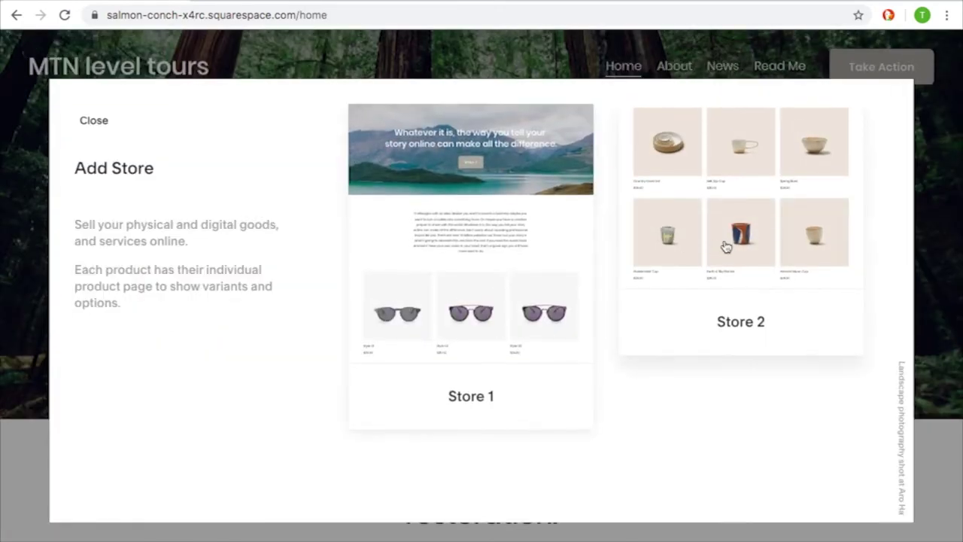
pyautogui.press('Escape')
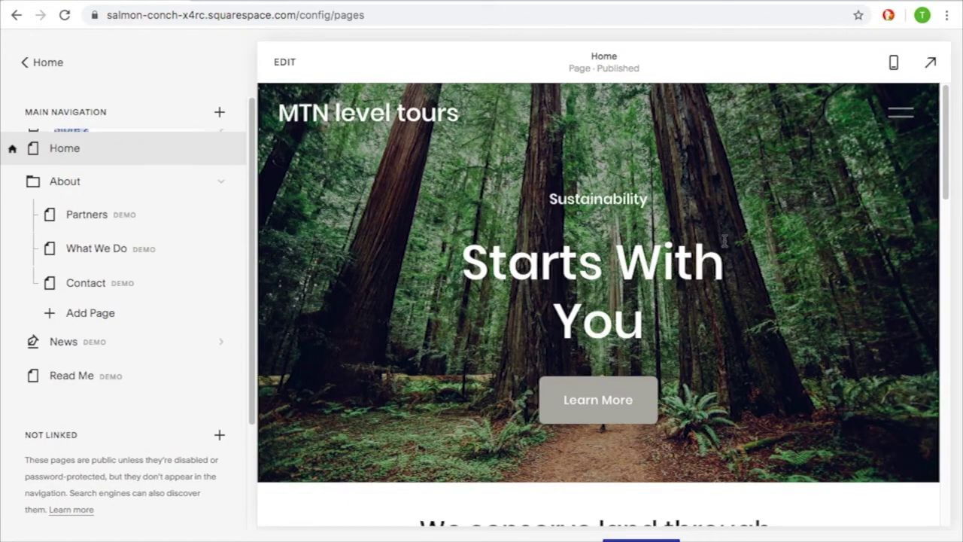
pyautogui.click(88, 144)
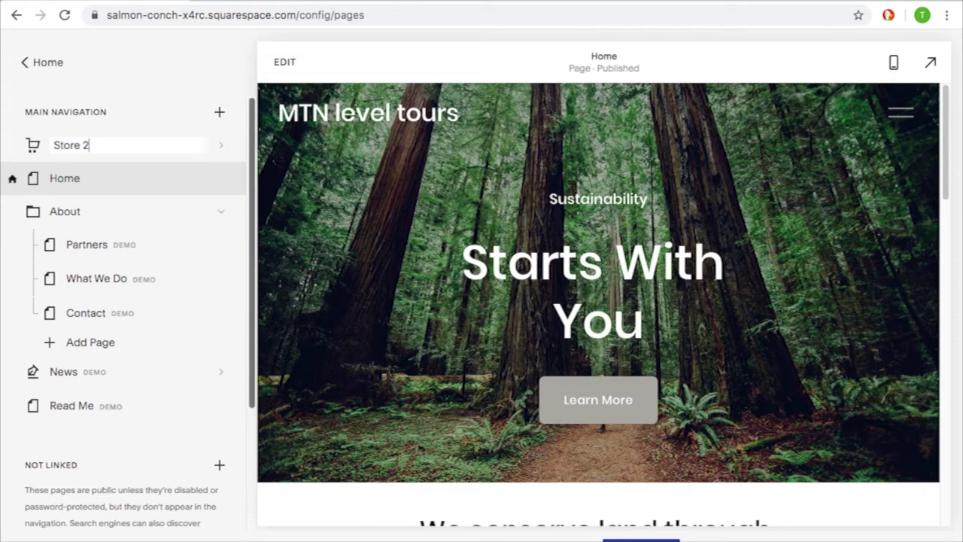
pyautogui.press('Return')
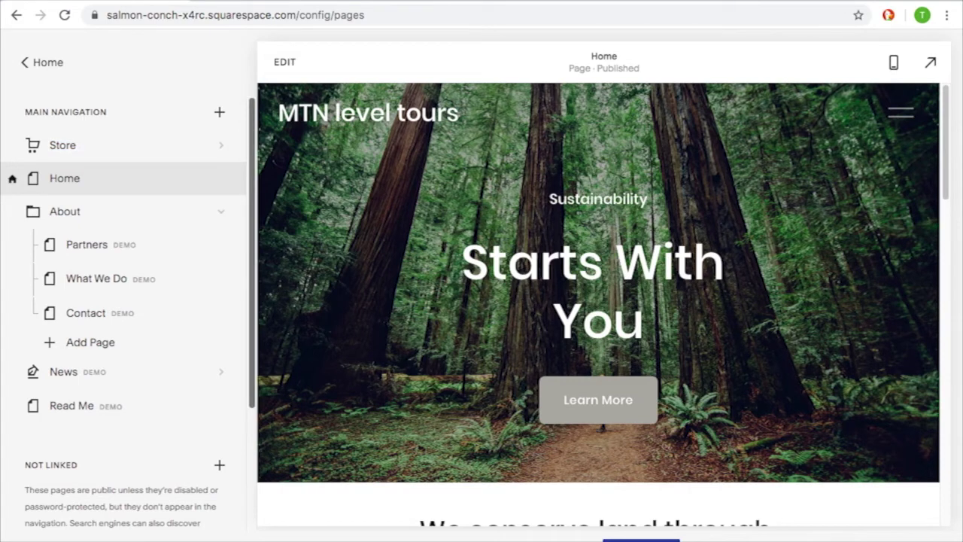
# - View the Store's products, move the Store page below Read Me in the Main Navigation, and reselect the Home page
pyautogui.click(210, 151)
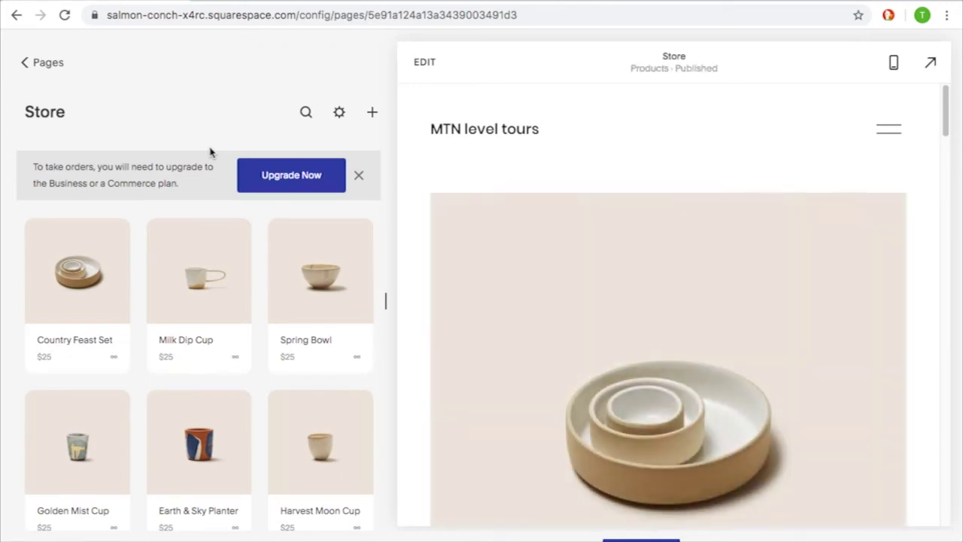
pyautogui.click(44, 64)
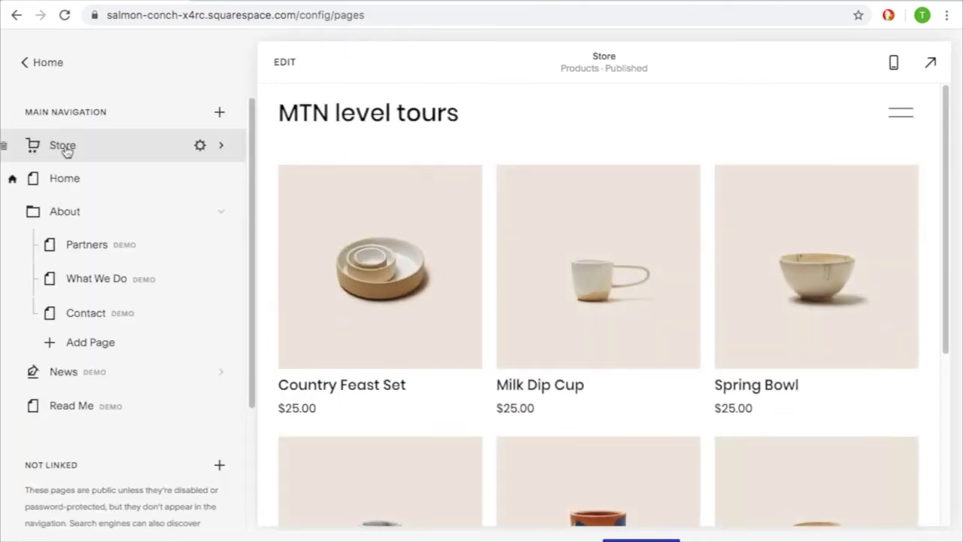
pyautogui.moveTo(65, 147); pyautogui.dragTo(60, 409)
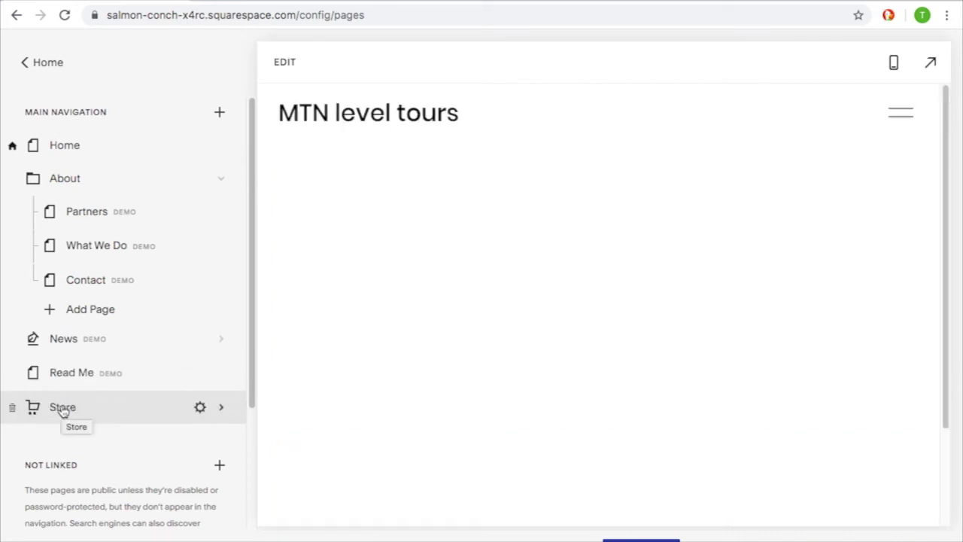
pyautogui.click(62, 408)
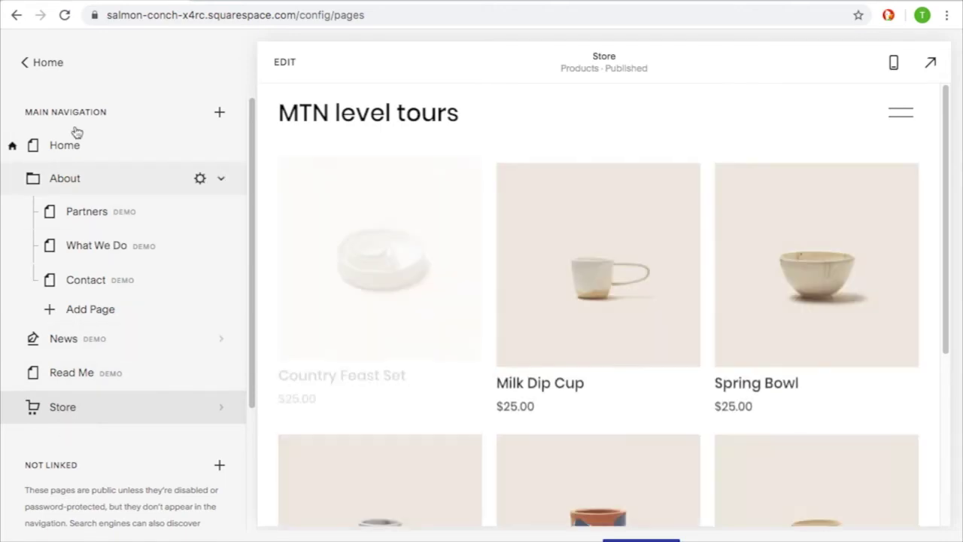
pyautogui.click(70, 146)
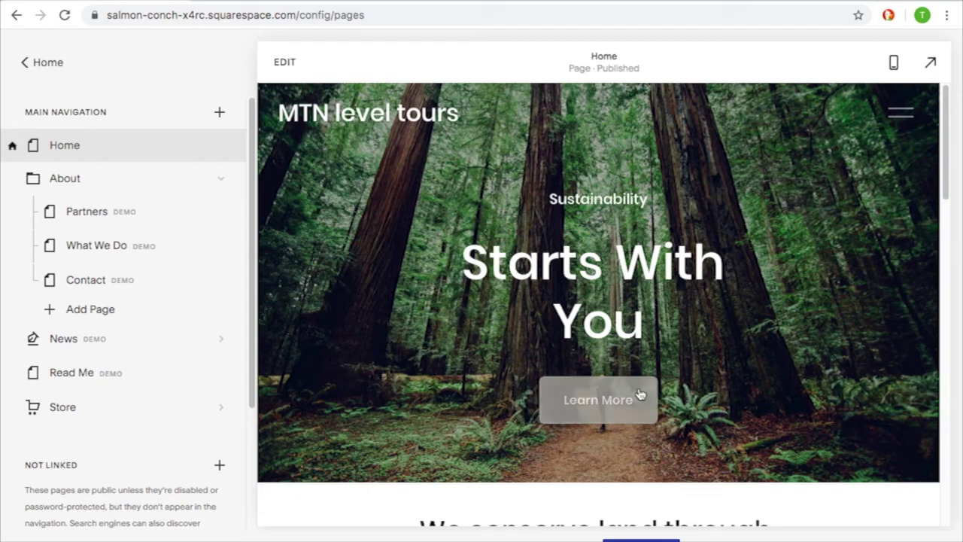
# - Add a page with the Services 1 layout to the Not Linked section and name it Tour directory
pyautogui.scroll(-2, 224, 400)
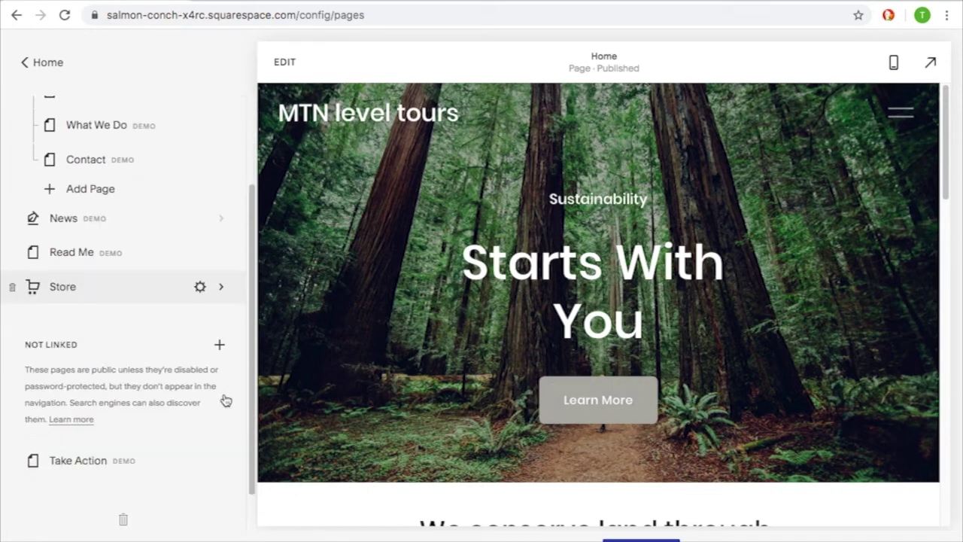
pyautogui.click(219, 344)
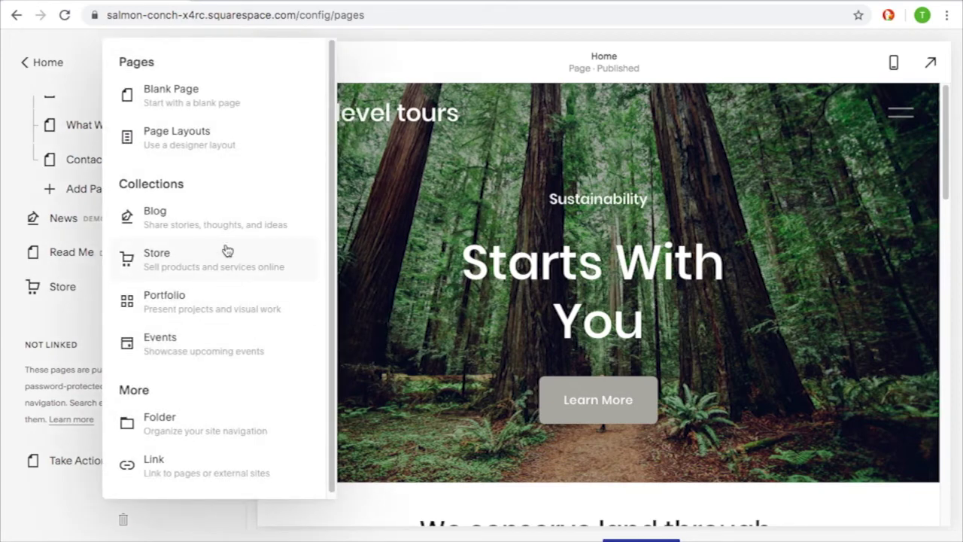
pyautogui.click(257, 146)
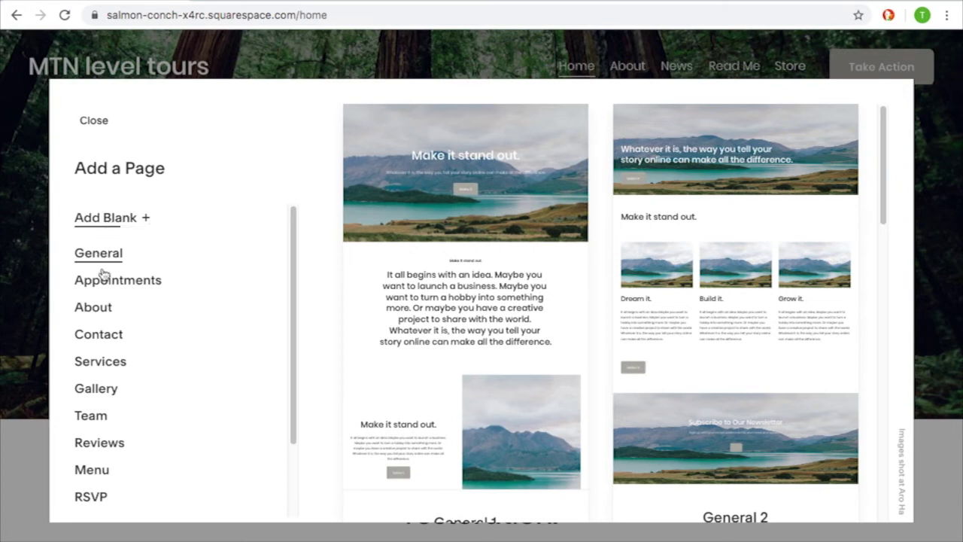
pyautogui.click(101, 366)
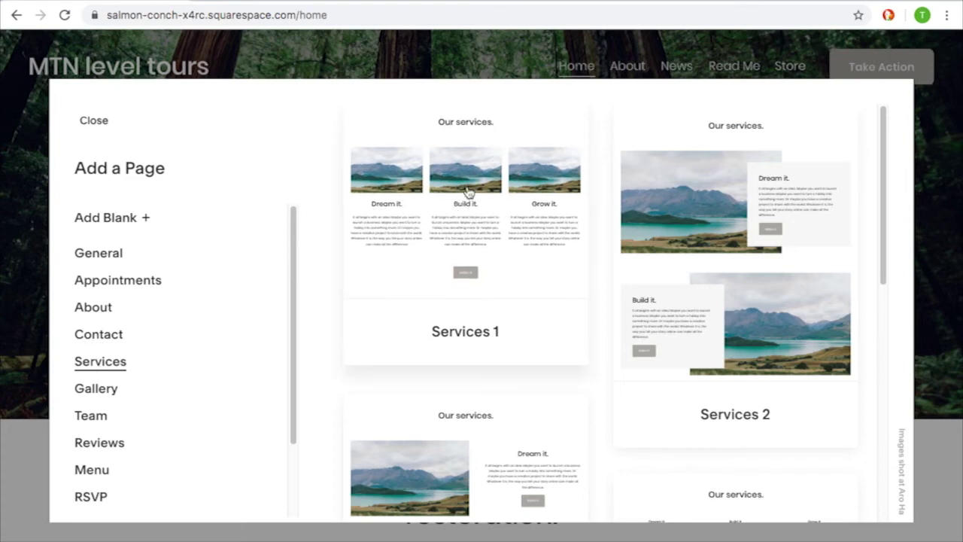
pyautogui.click(492, 218)
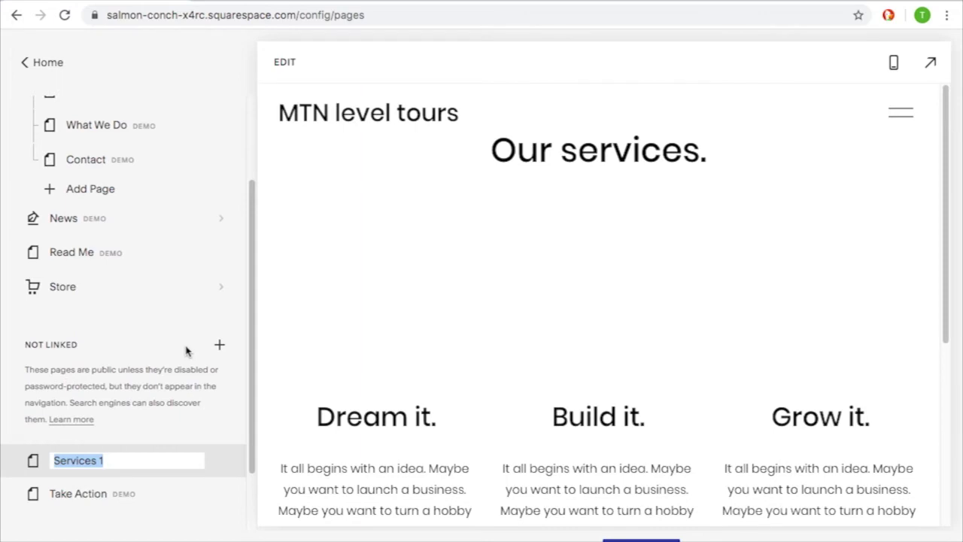
pyautogui.scroll(-2, 188, 350)
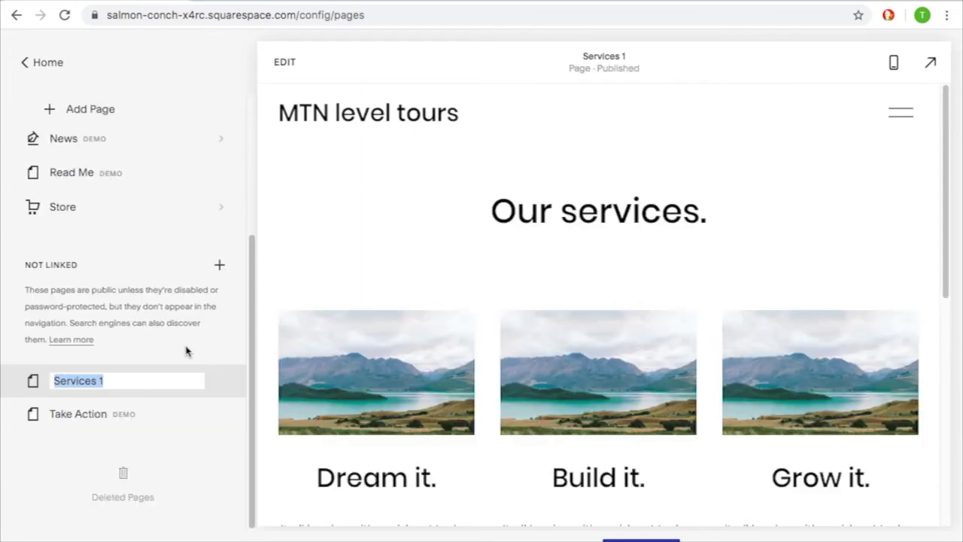
pyautogui.write('Tour directory')
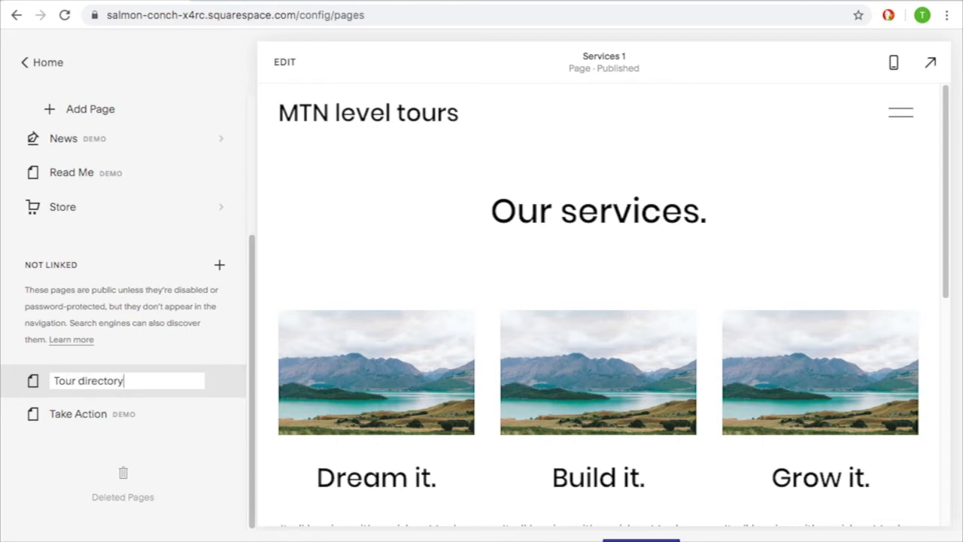
pyautogui.press('Return')
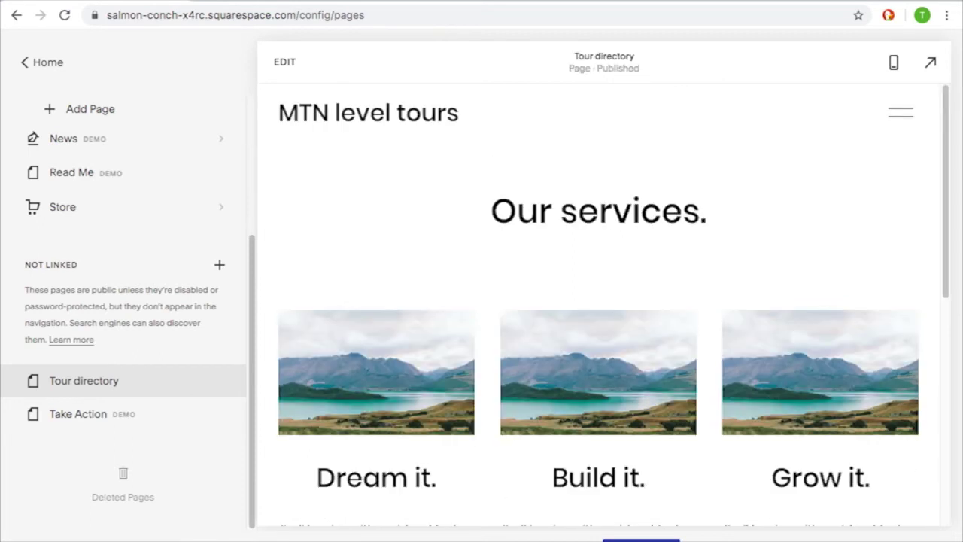
# - Open the site header for editing from the Home page and look through its layout options
pyautogui.scroll(3, 174, 360)
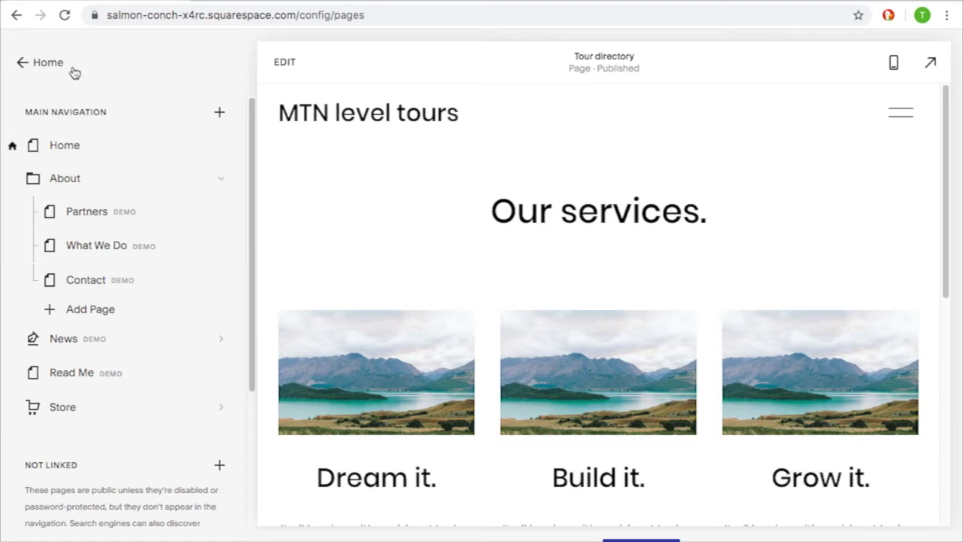
pyautogui.click(60, 145)
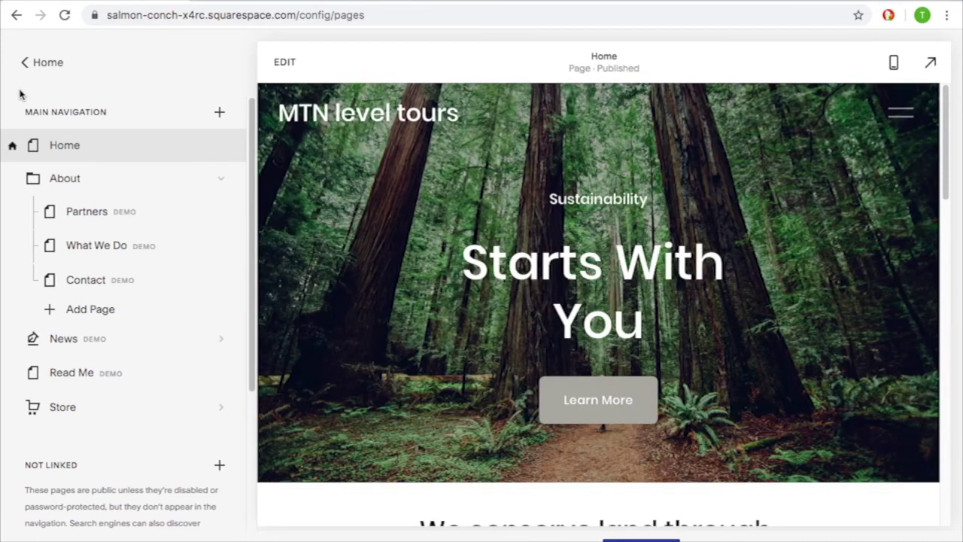
pyautogui.click(281, 67)
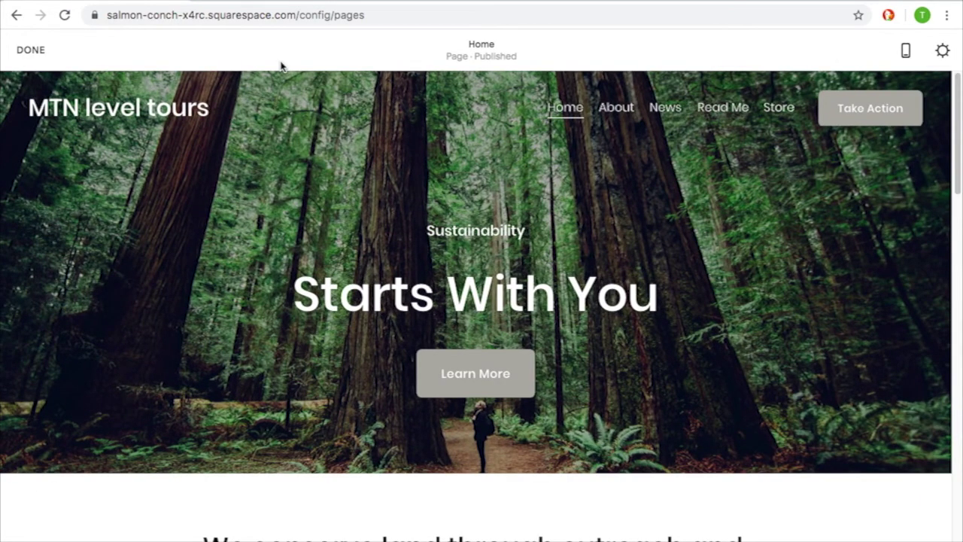
pyautogui.moveTo(302, 106)
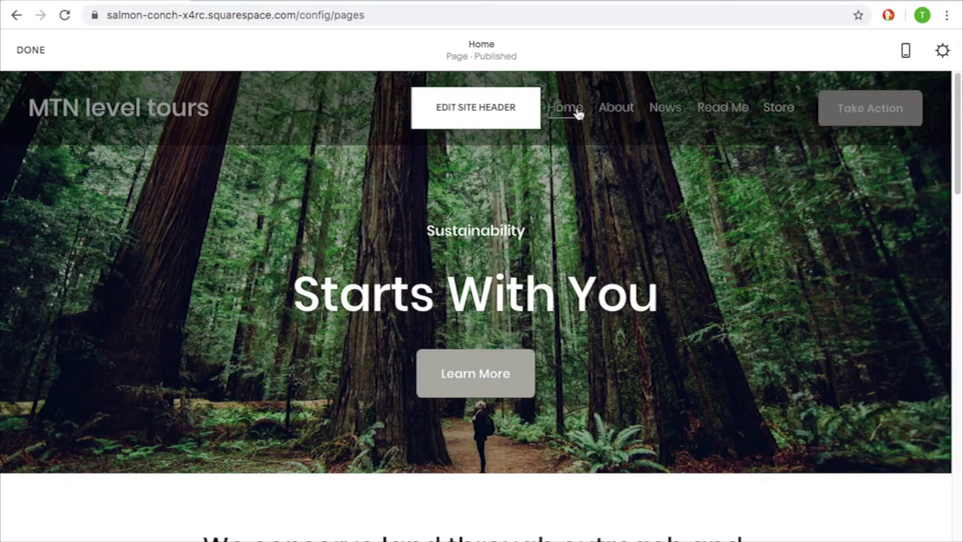
pyautogui.click(511, 109)
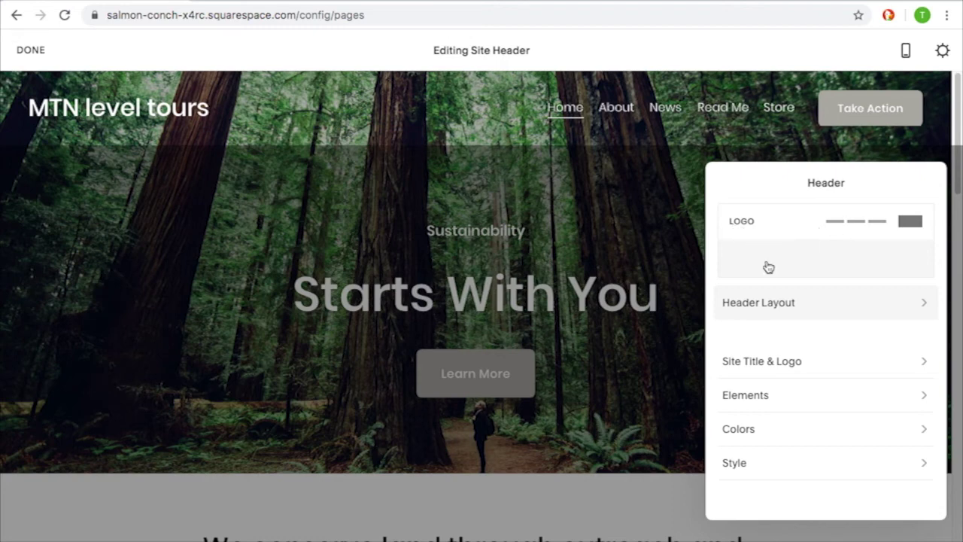
pyautogui.click(833, 302)
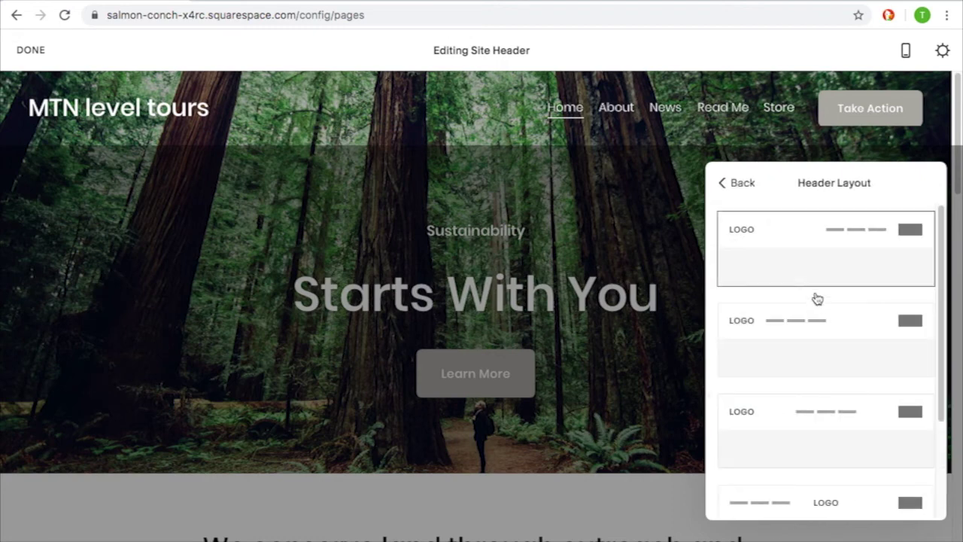
pyautogui.click(742, 184)
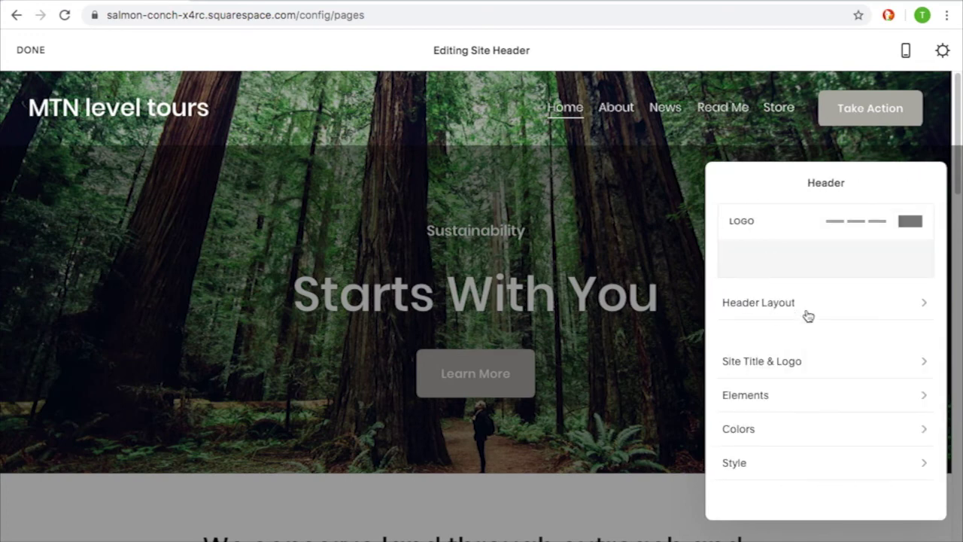
# - Turn off the header's button and social links and turn on the cart
pyautogui.click(831, 403)
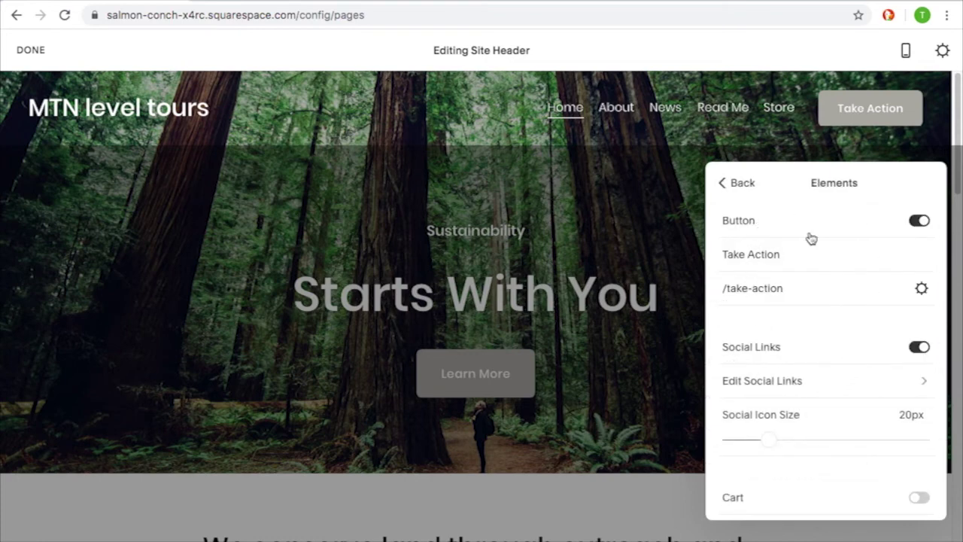
pyautogui.click(917, 222)
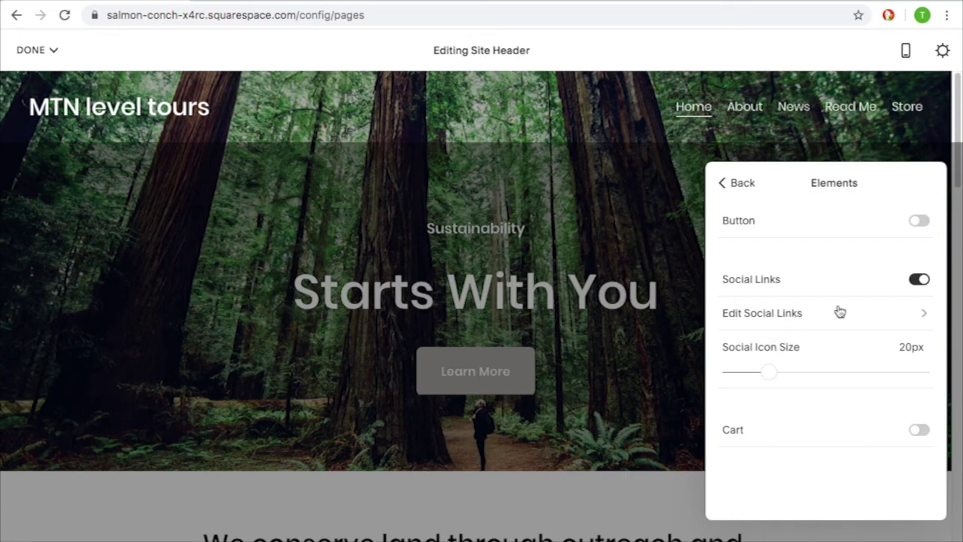
pyautogui.click(920, 280)
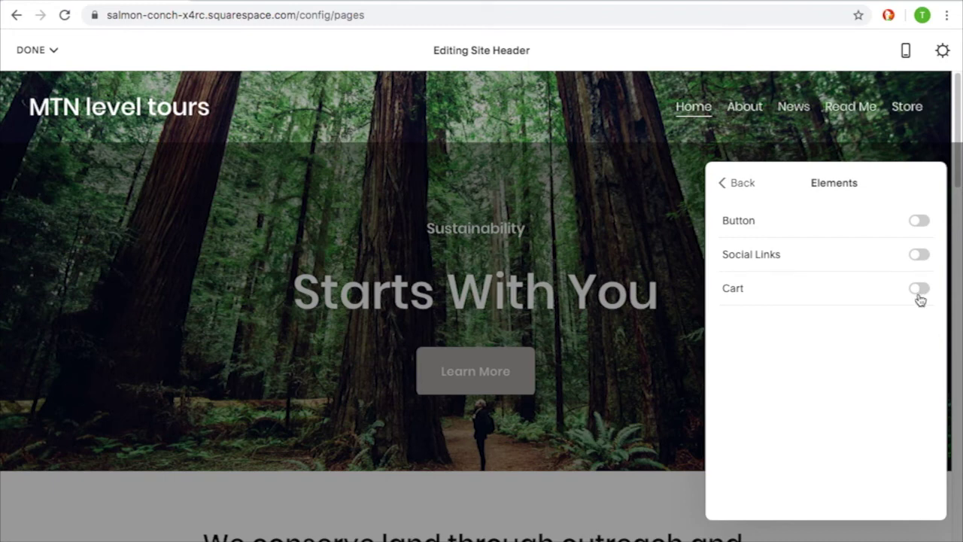
pyautogui.click(919, 290)
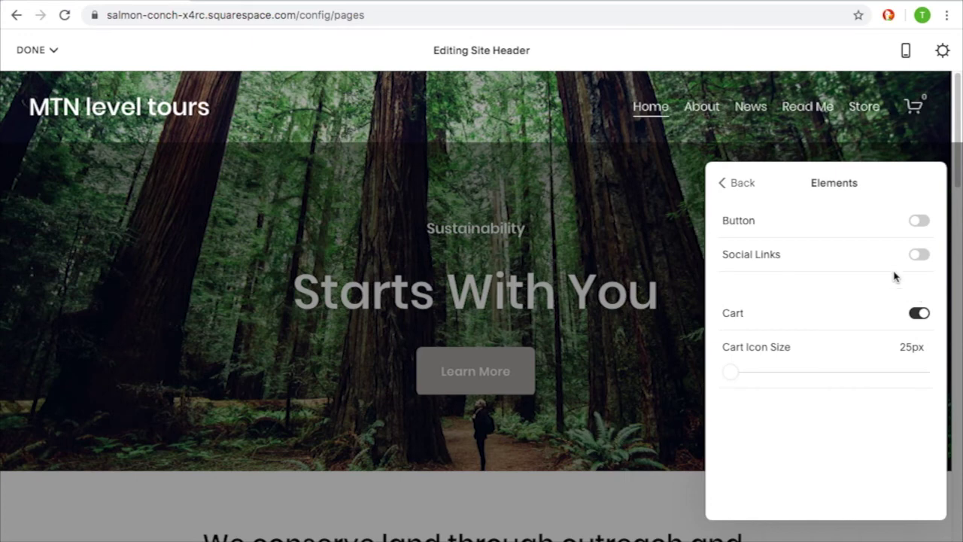
# - Upload MTNlevel_logo.png as the site header's logo image
pyautogui.click(735, 182)
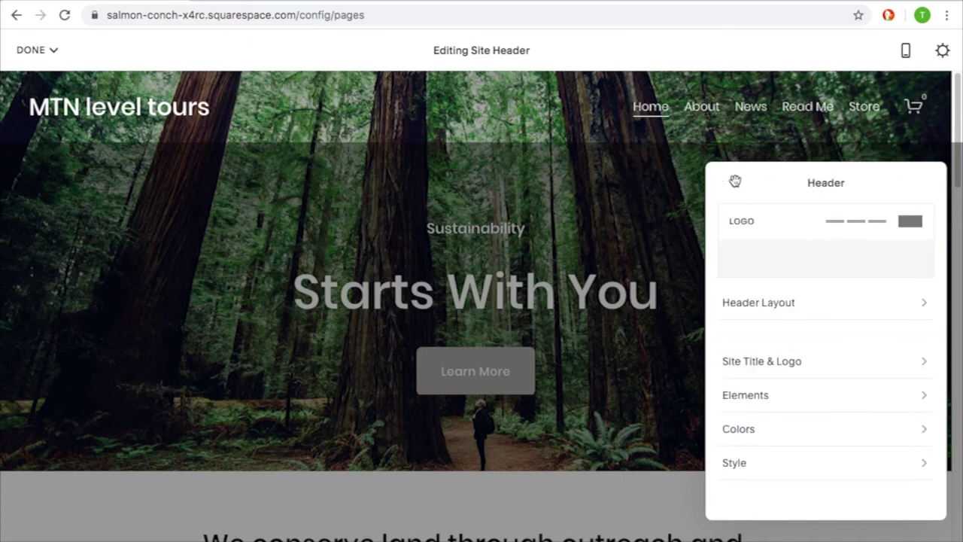
pyautogui.click(767, 369)
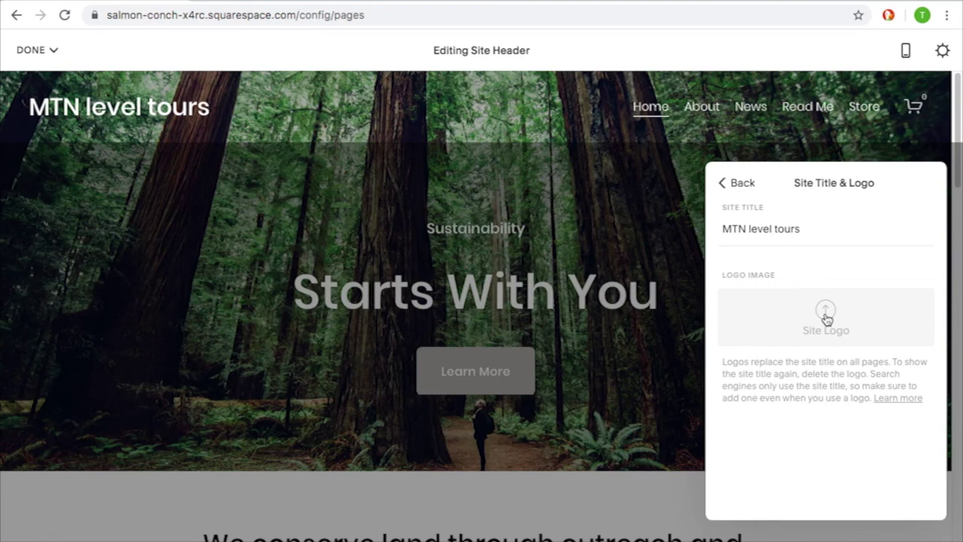
pyautogui.click(826, 316)
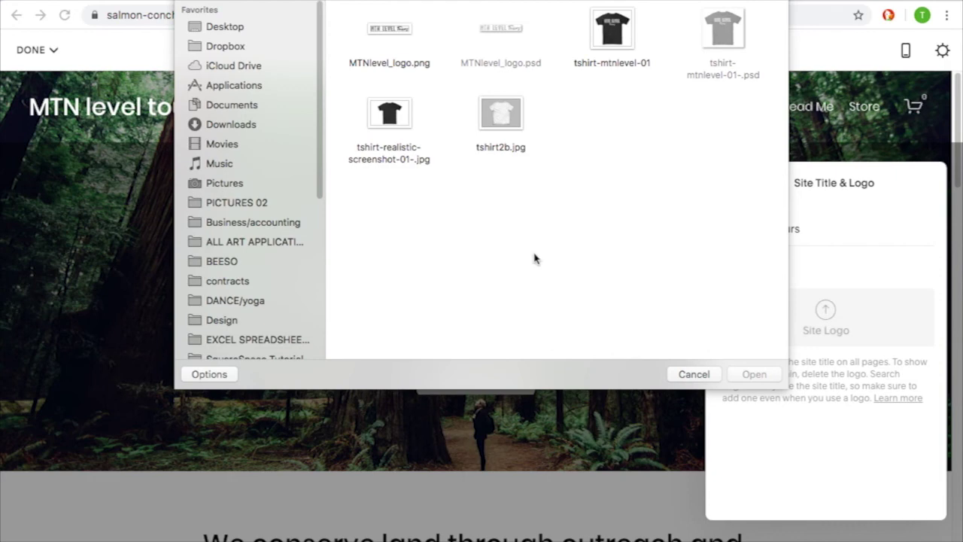
pyautogui.click(394, 32)
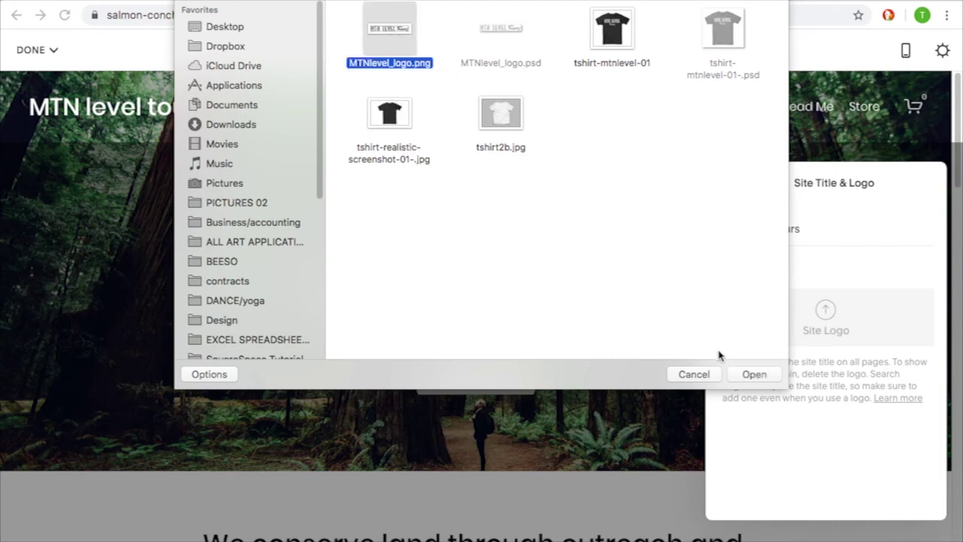
pyautogui.click(749, 375)
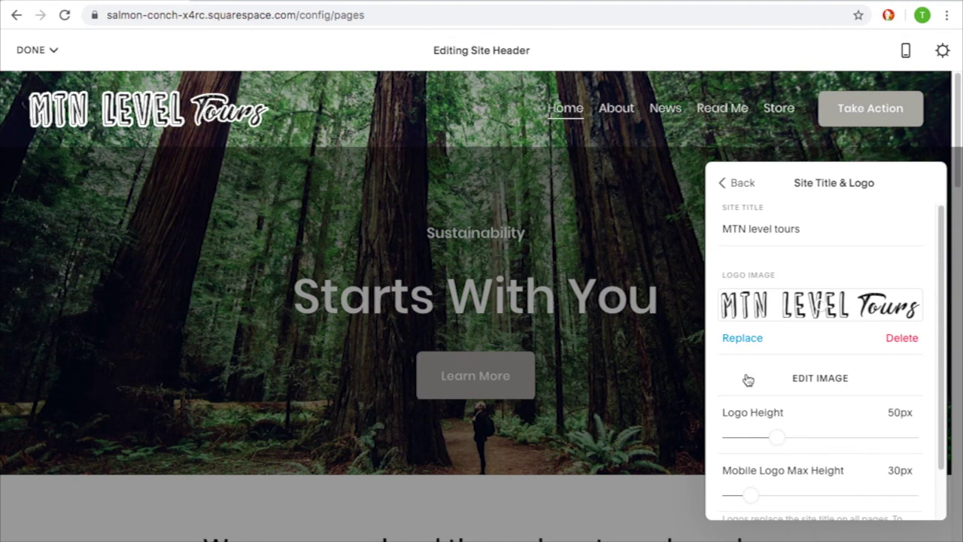
# - Set the header logo's height to 55px
pyautogui.scroll(-2, 749, 381)
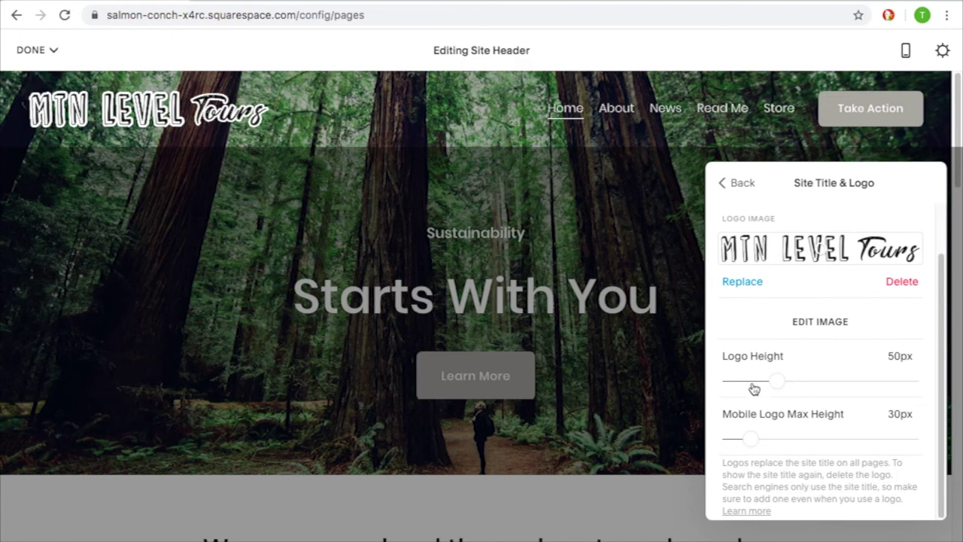
pyautogui.click(774, 383)
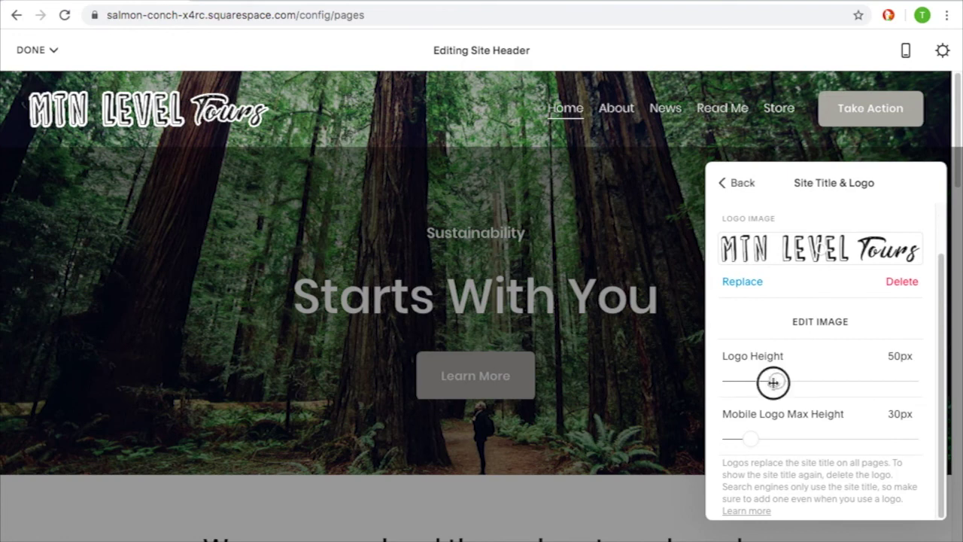
pyautogui.moveTo(774, 383); pyautogui.dragTo(828, 379)
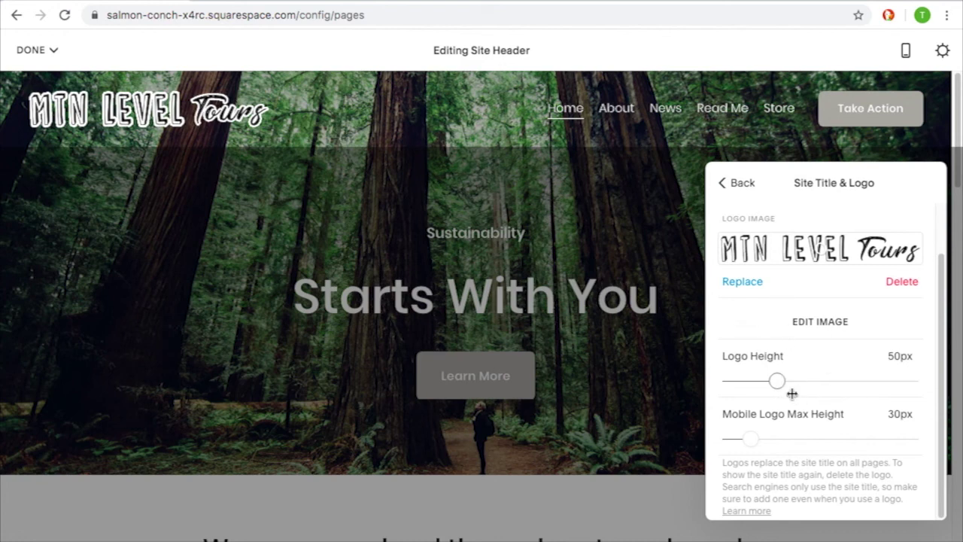
pyautogui.moveTo(783, 381); pyautogui.dragTo(834, 381)
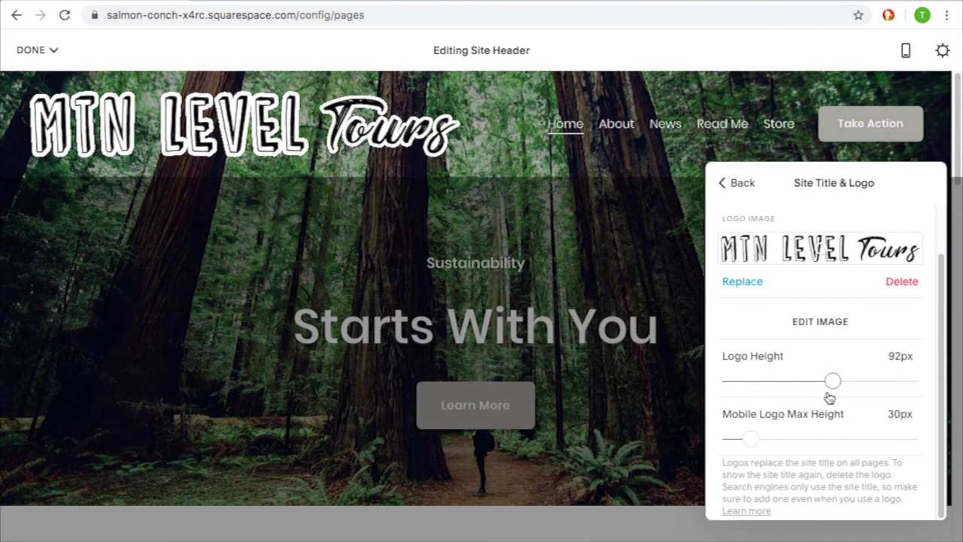
pyautogui.moveTo(830, 380); pyautogui.dragTo(784, 384)
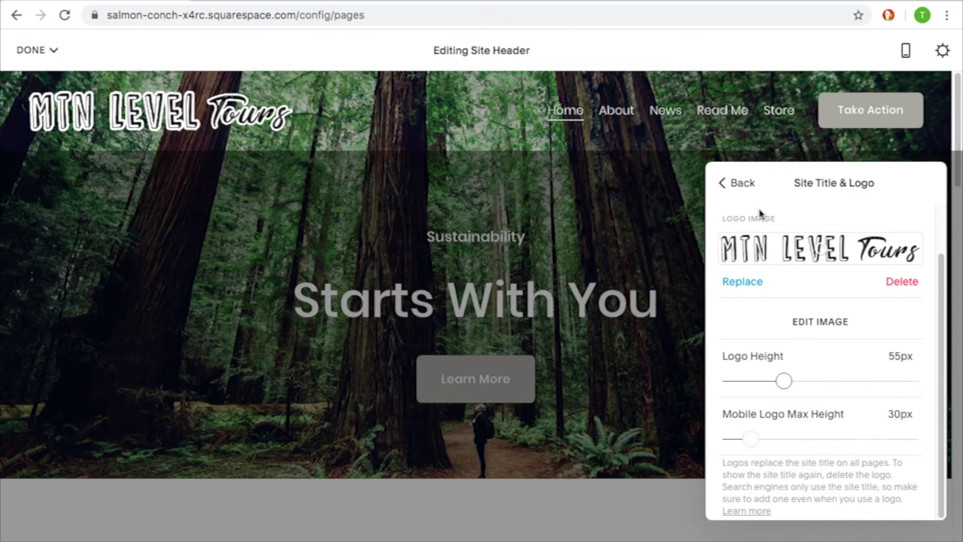
# - Leave the site header editor and save the changes to the Home page
pyautogui.click(741, 185)
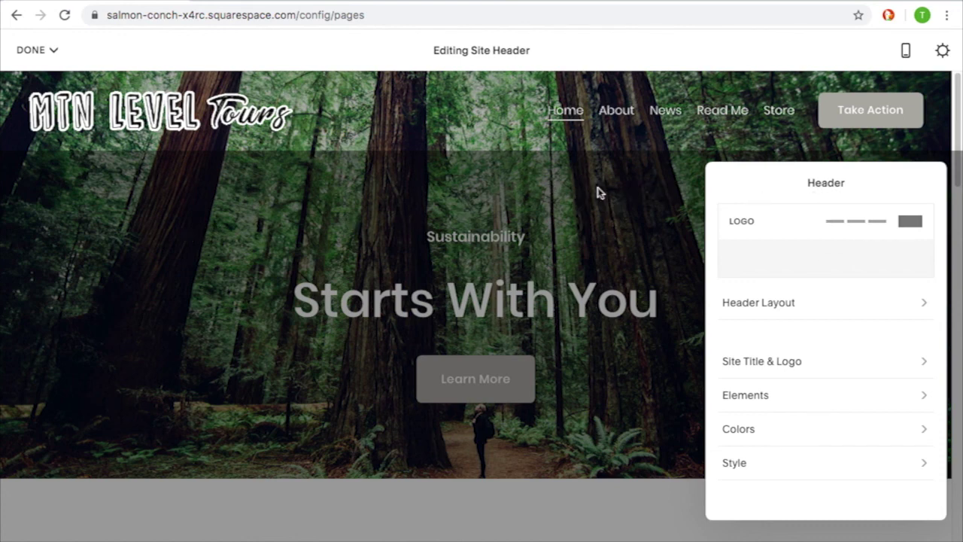
pyautogui.click(612, 212)
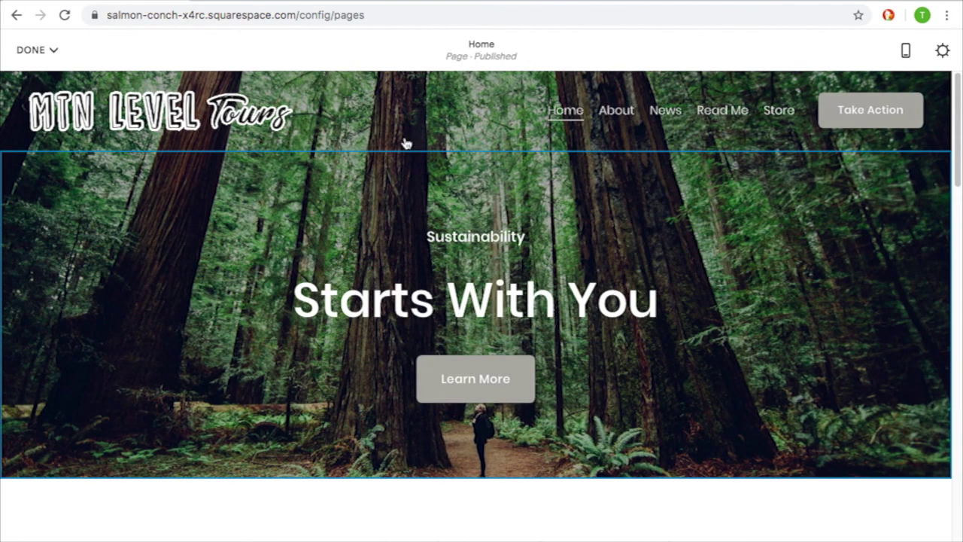
pyautogui.moveTo(394, 150)
pyautogui.moveTo(42, 55)
pyautogui.click(35, 82)
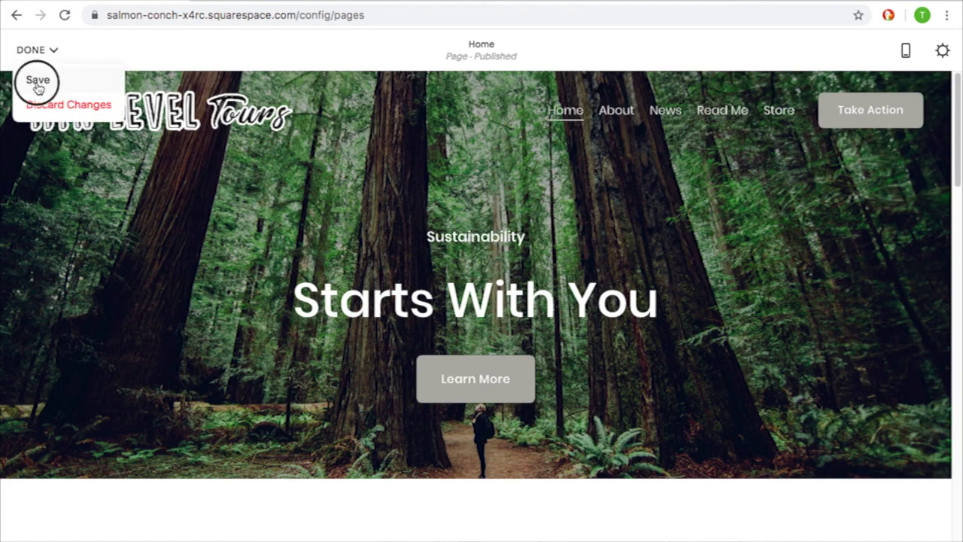